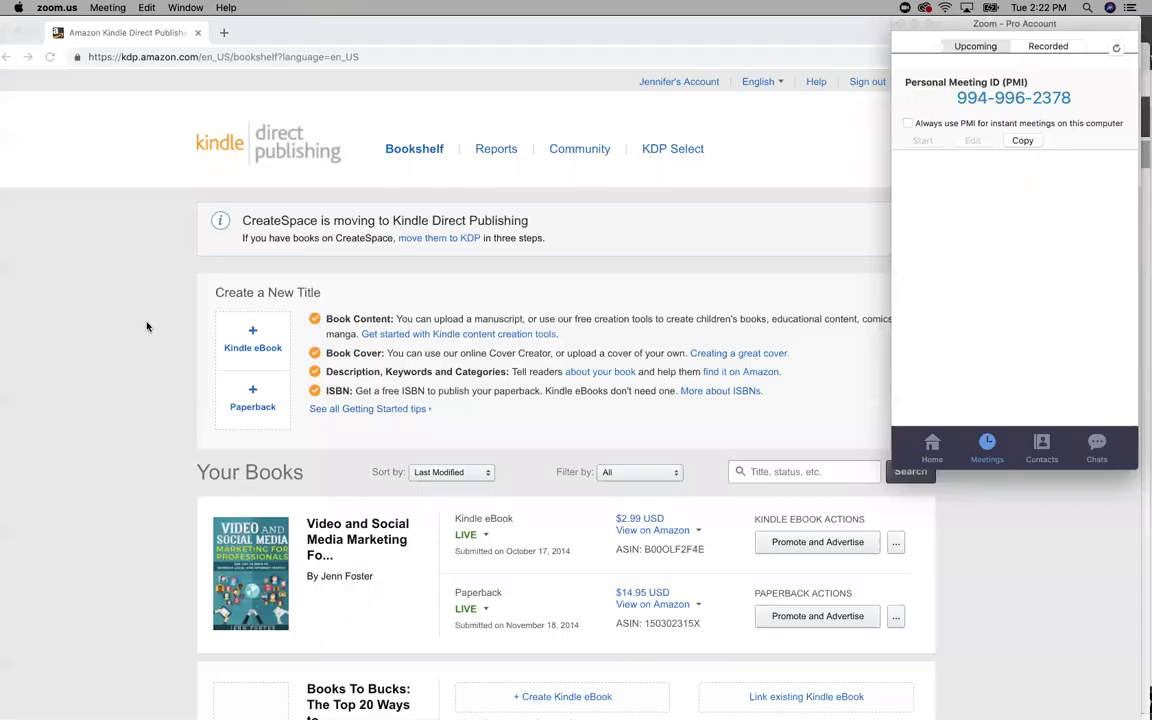
Bring the KDP browser window in front of Zoom and reload the Bookshelf of titles
left_click(146, 326)
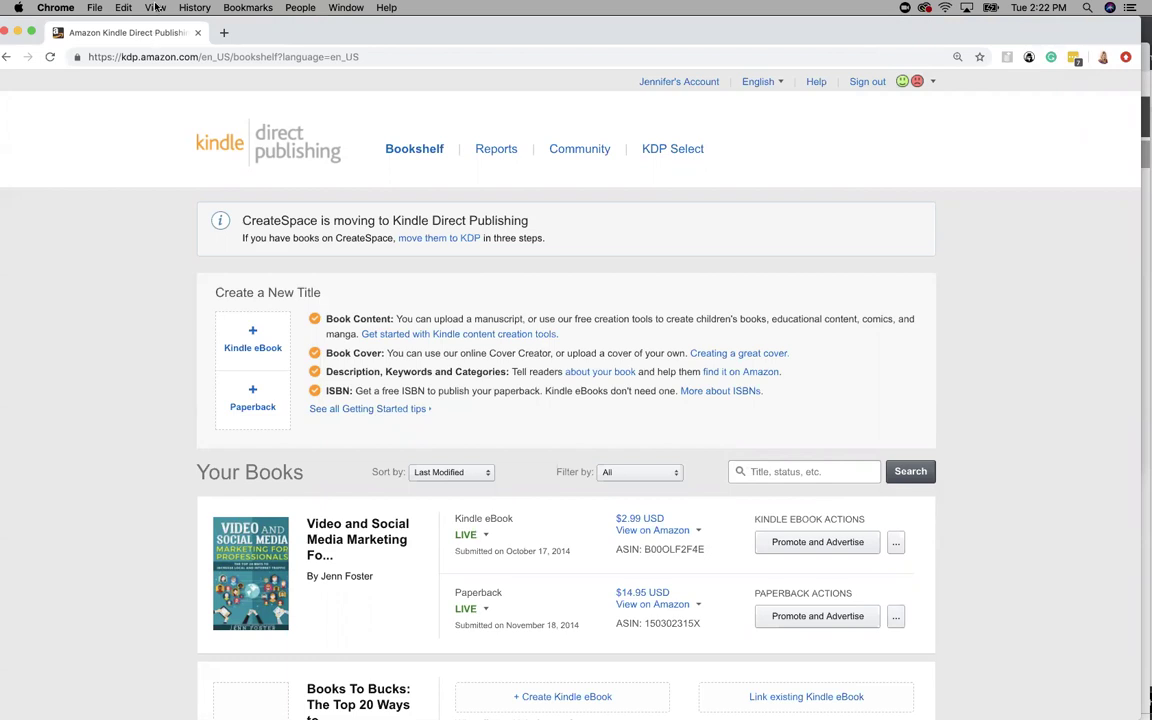
left_click_drag(122, 57, 197, 58)
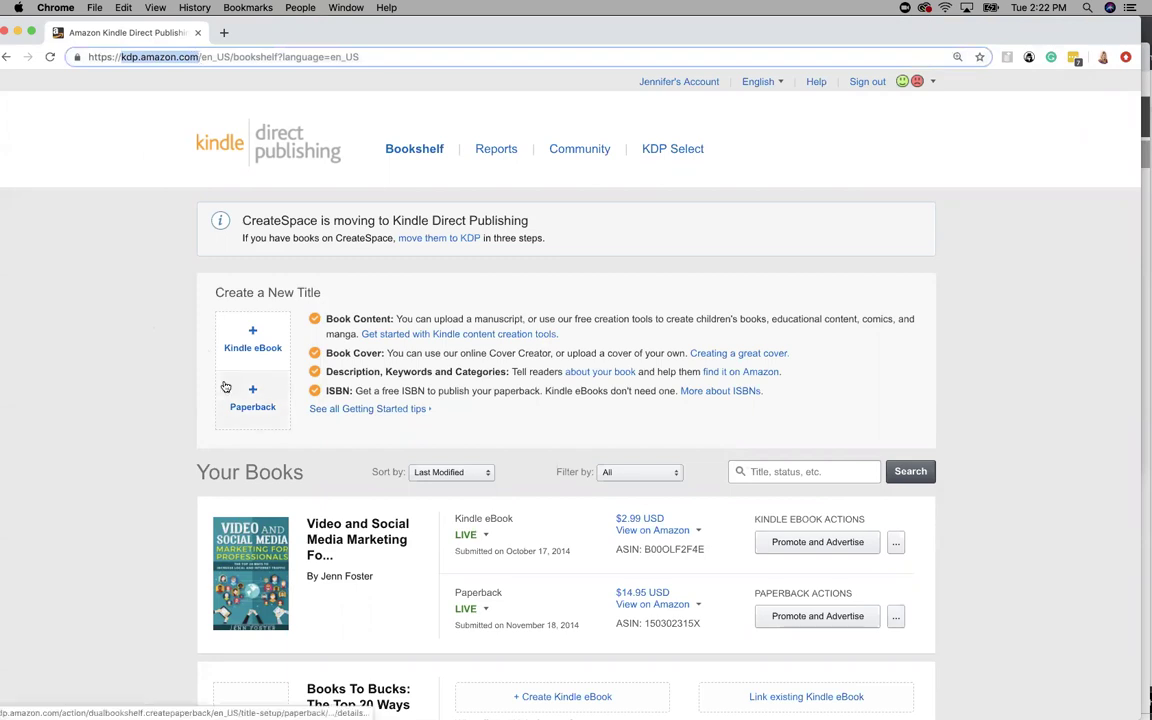
left_click(426, 150)
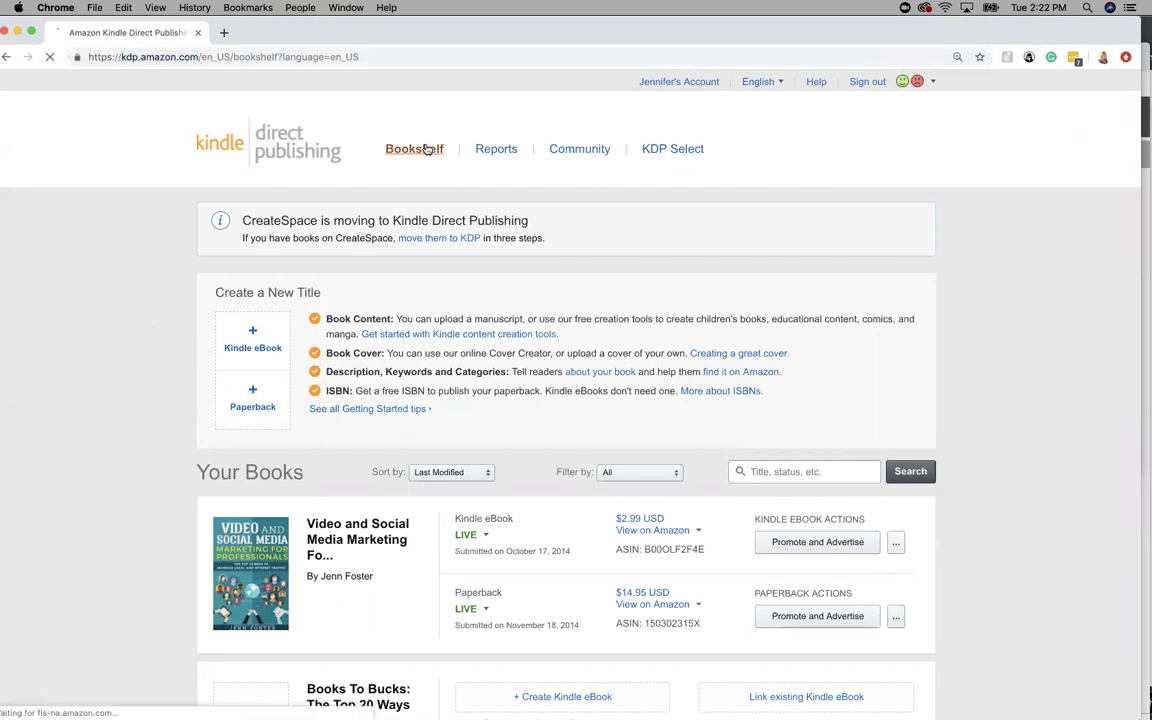
scroll(154, 361, "down", 3)
scroll(154, 361, "down", 9)
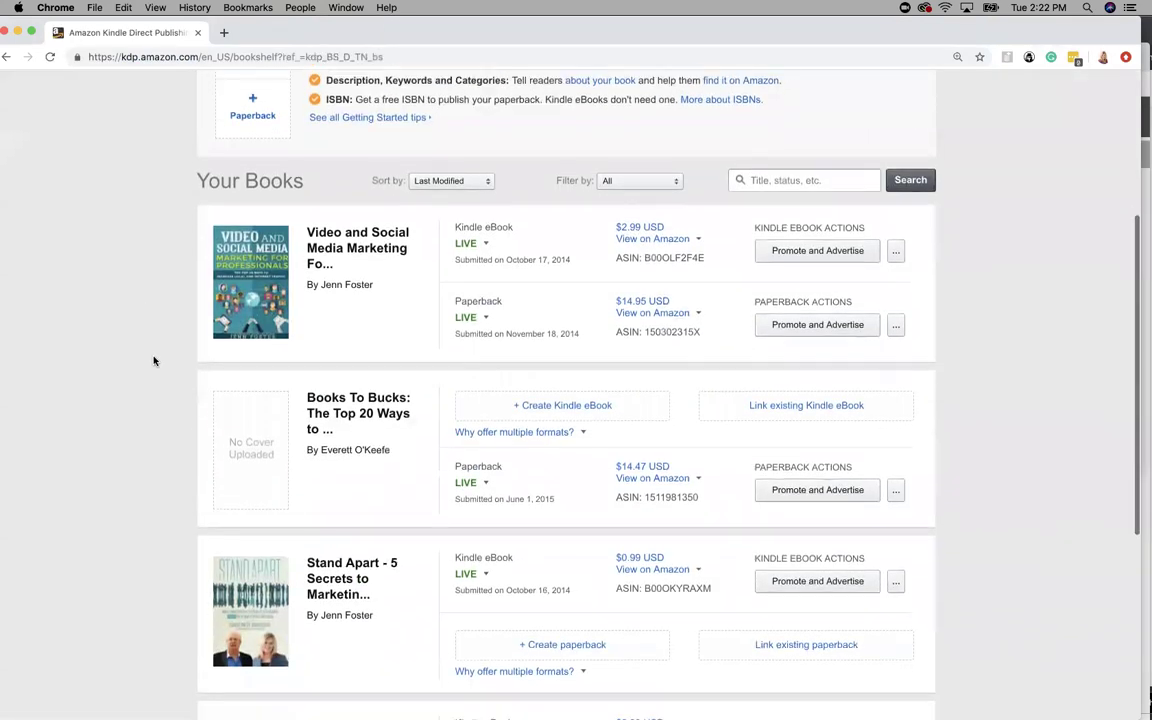
scroll(154, 361, "up", 15)
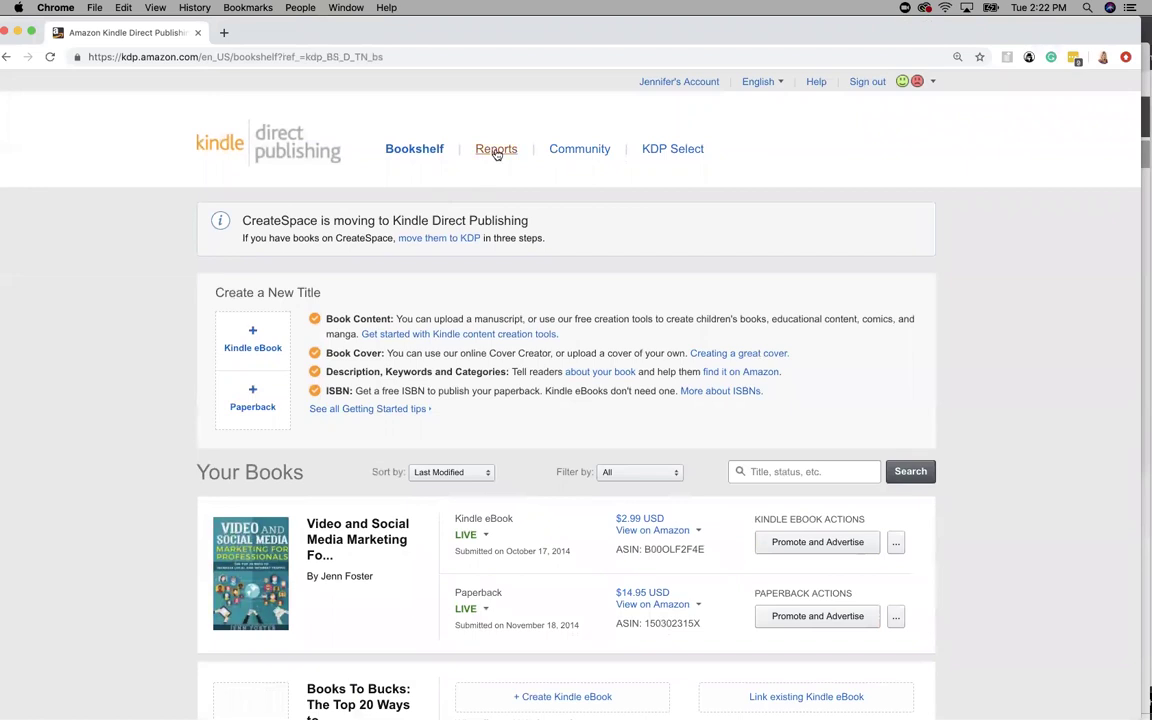
Open the Apr 14–May 14, 2019 Sales Dashboard and review its charts and Royalties Earned table
left_click(495, 151)
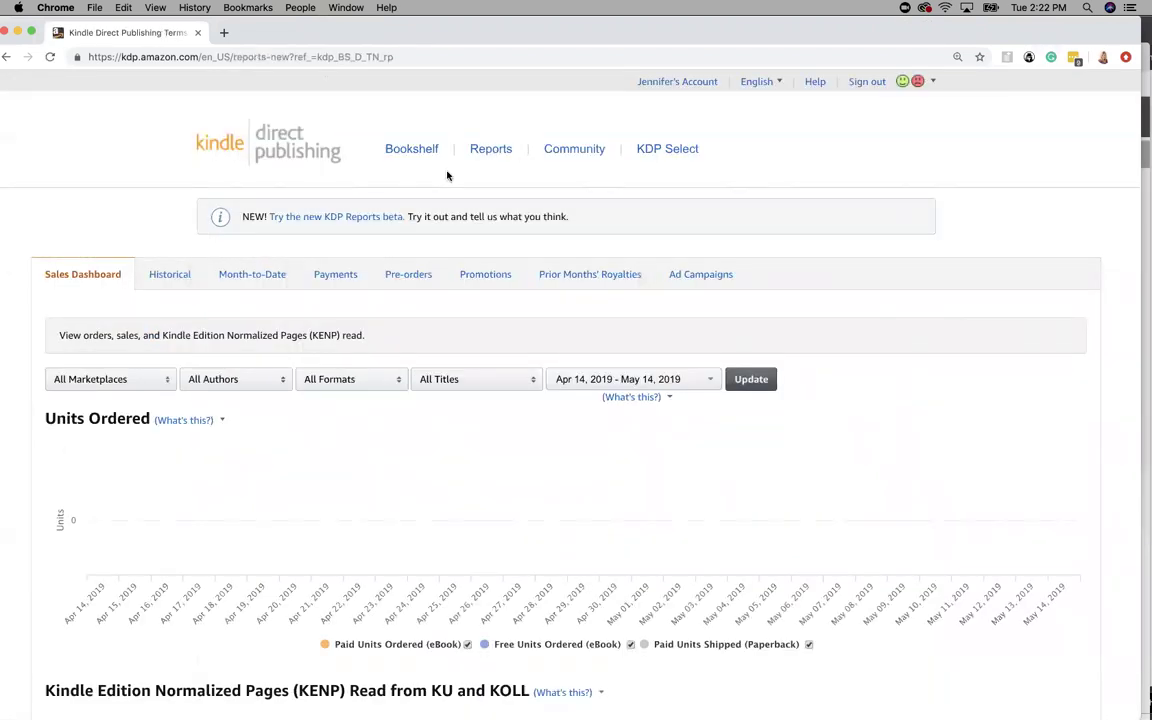
scroll(372, 510, "down", 2)
scroll(372, 510, "down", 5)
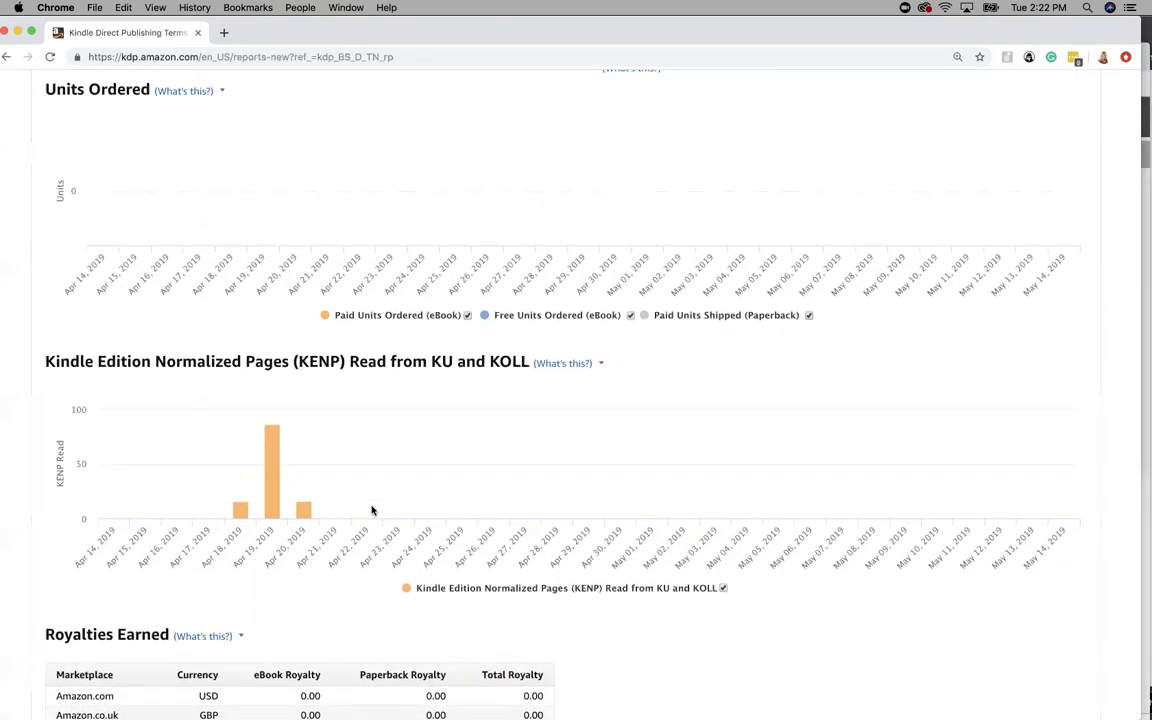
scroll(372, 510, "down", 1)
scroll(326, 369, "up", 4)
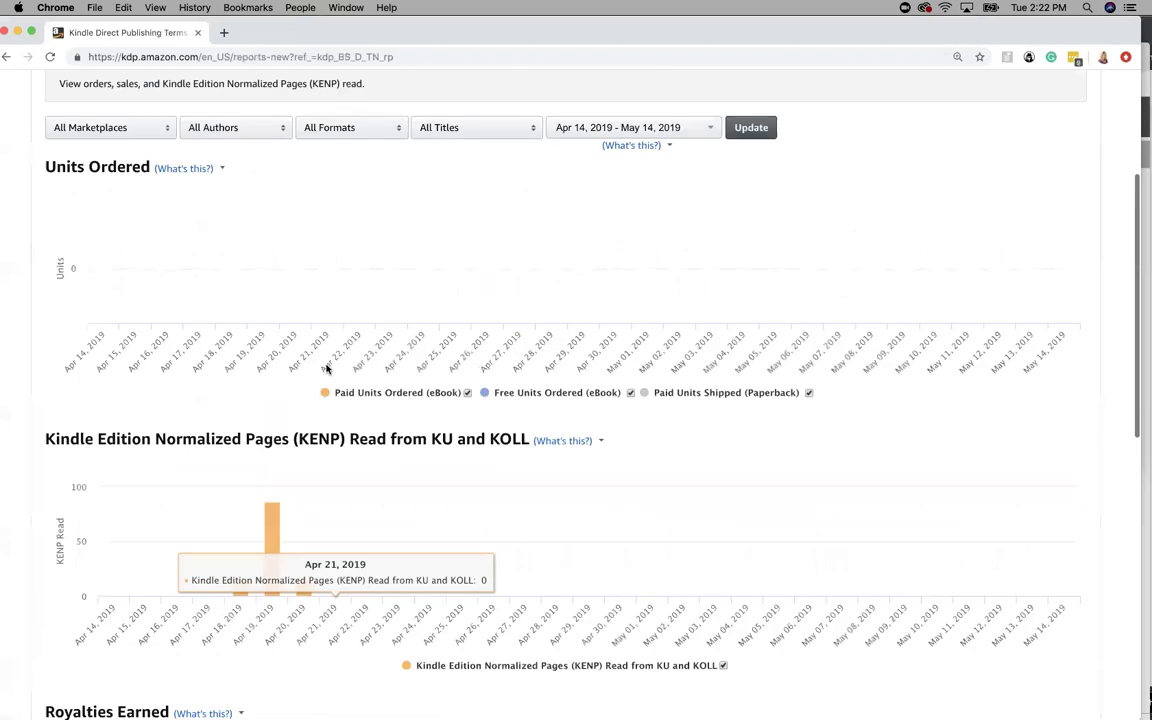
scroll(326, 369, "down", 10)
scroll(326, 369, "down", 3)
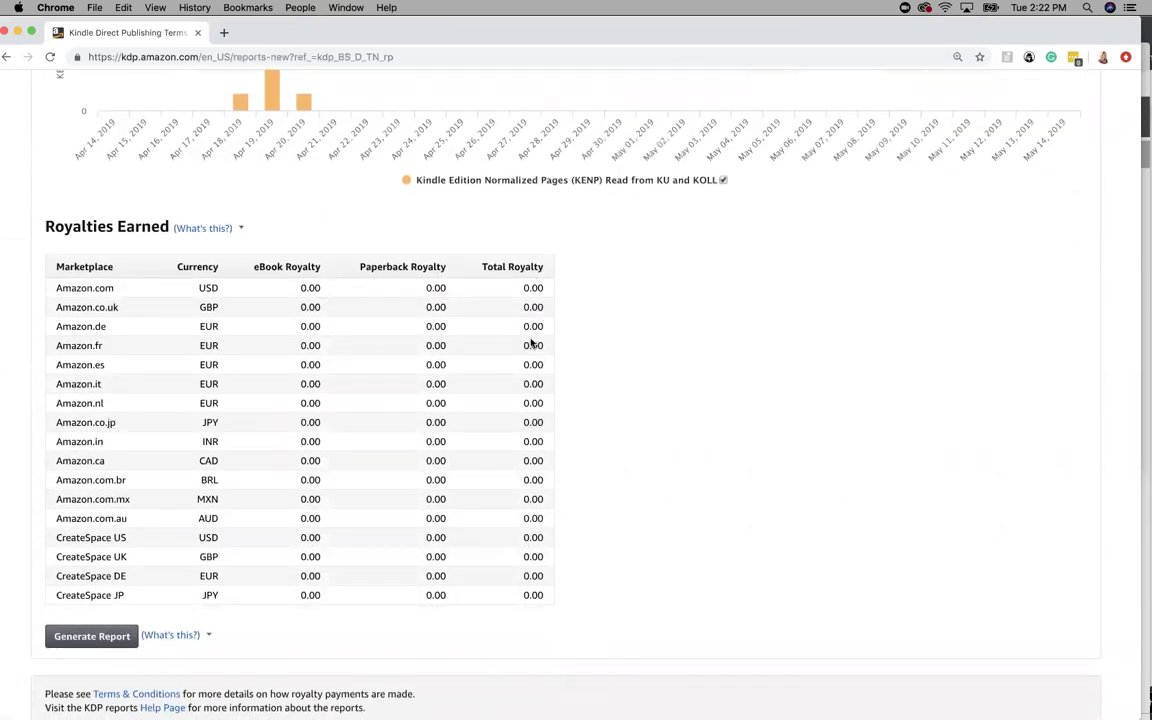
scroll(543, 617, "up", 15)
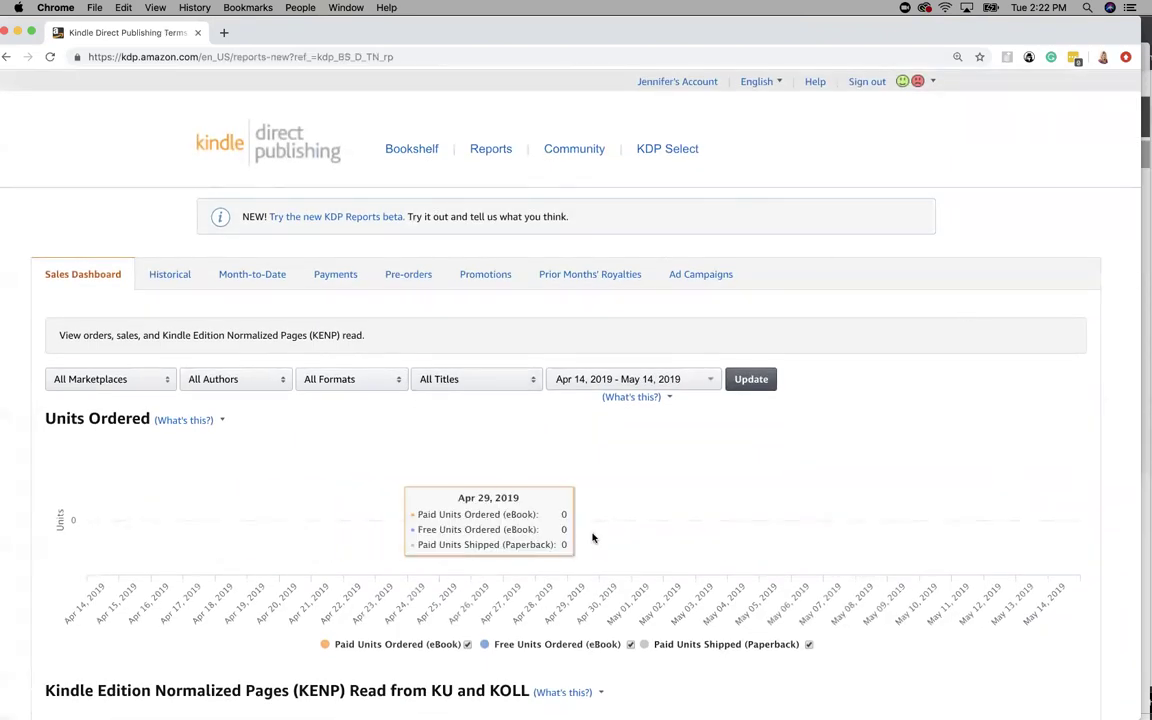
left_click(147, 383)
left_click(147, 381)
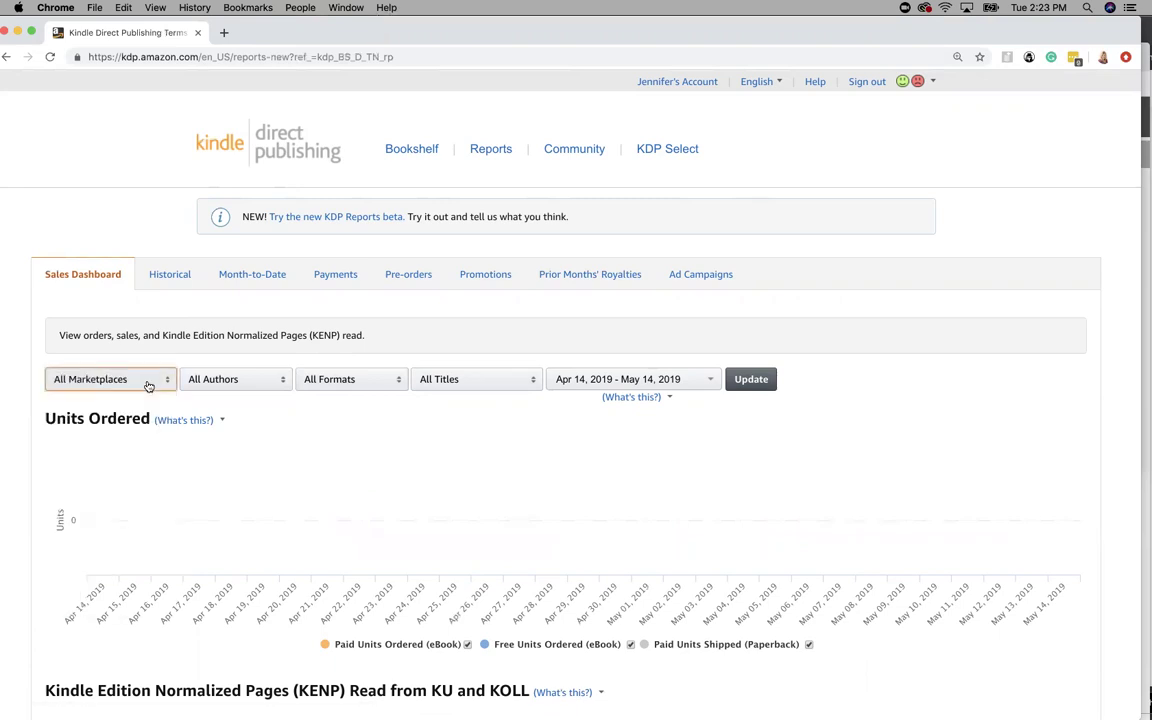
left_click(222, 386)
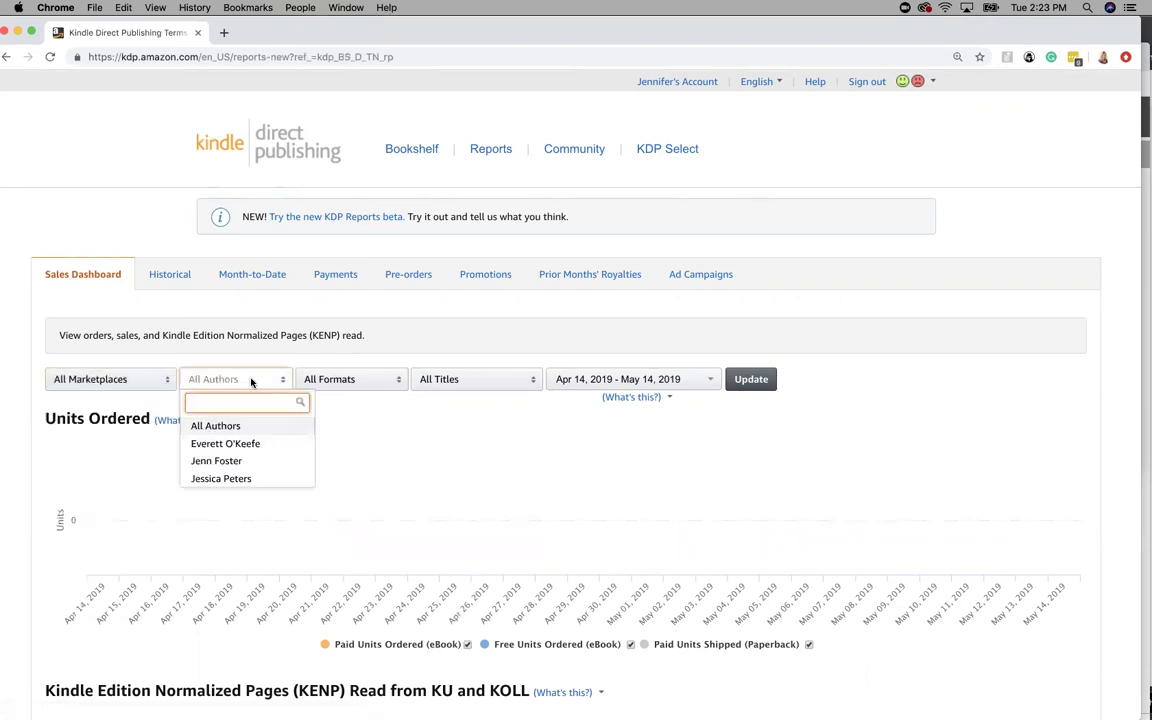
key("Escape")
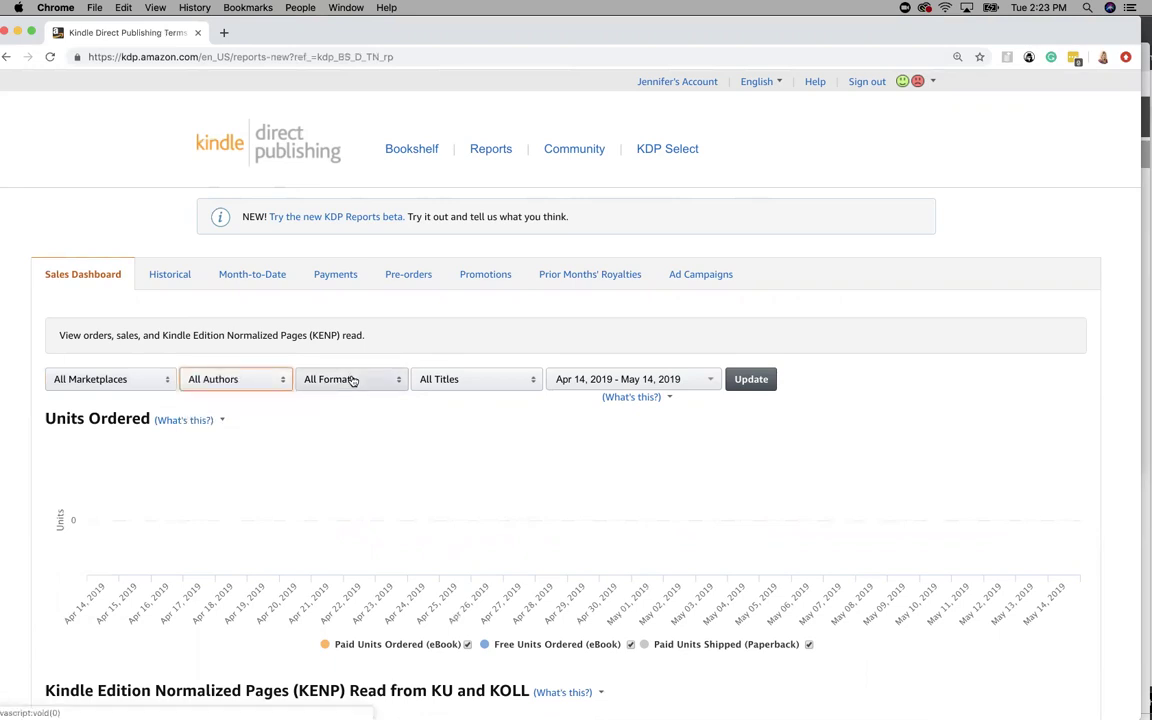
left_click(352, 381)
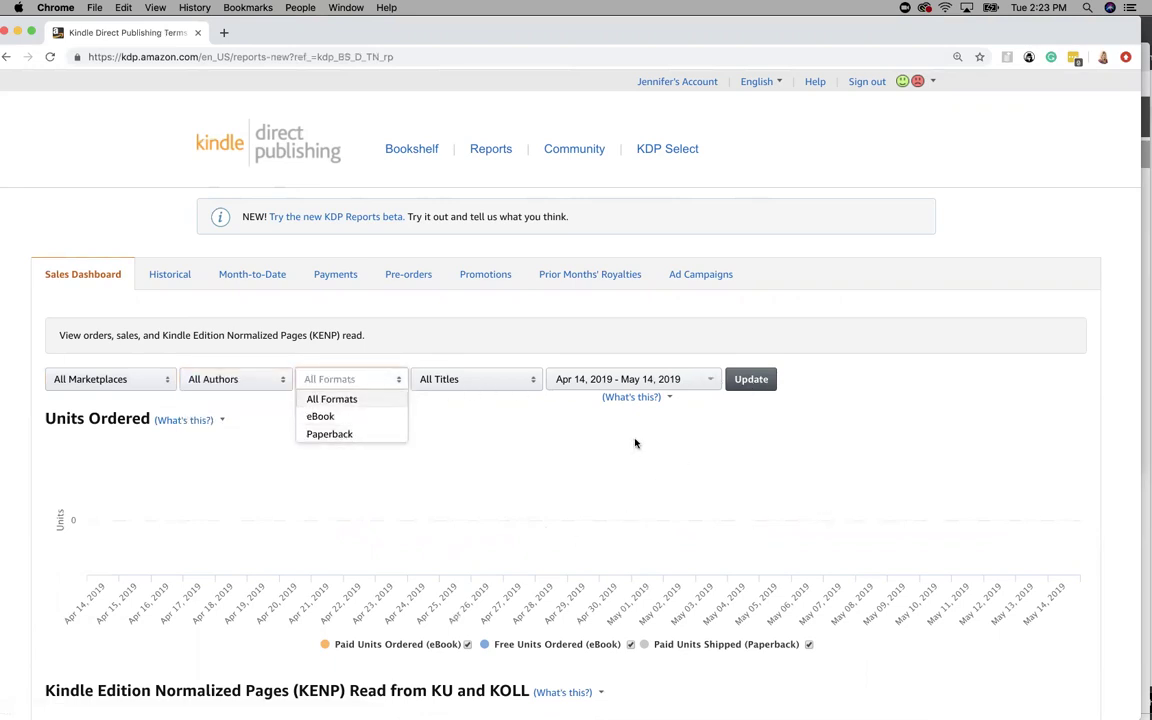
left_click(601, 379)
left_click(604, 380)
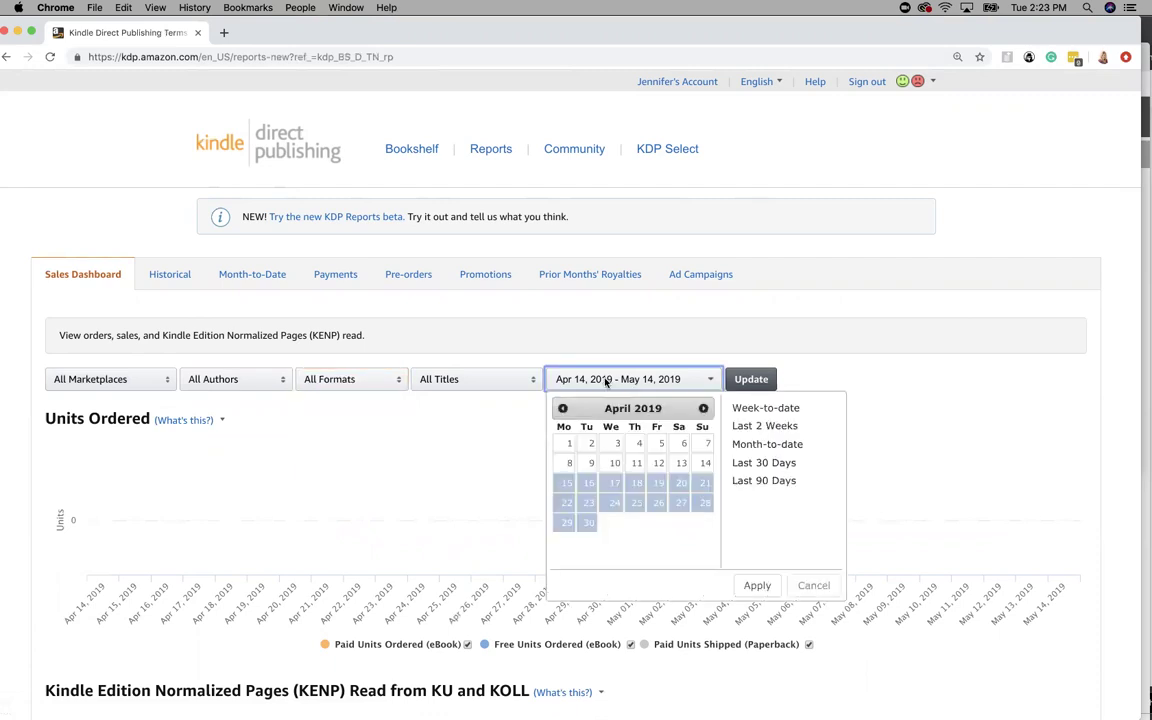
left_click(764, 481)
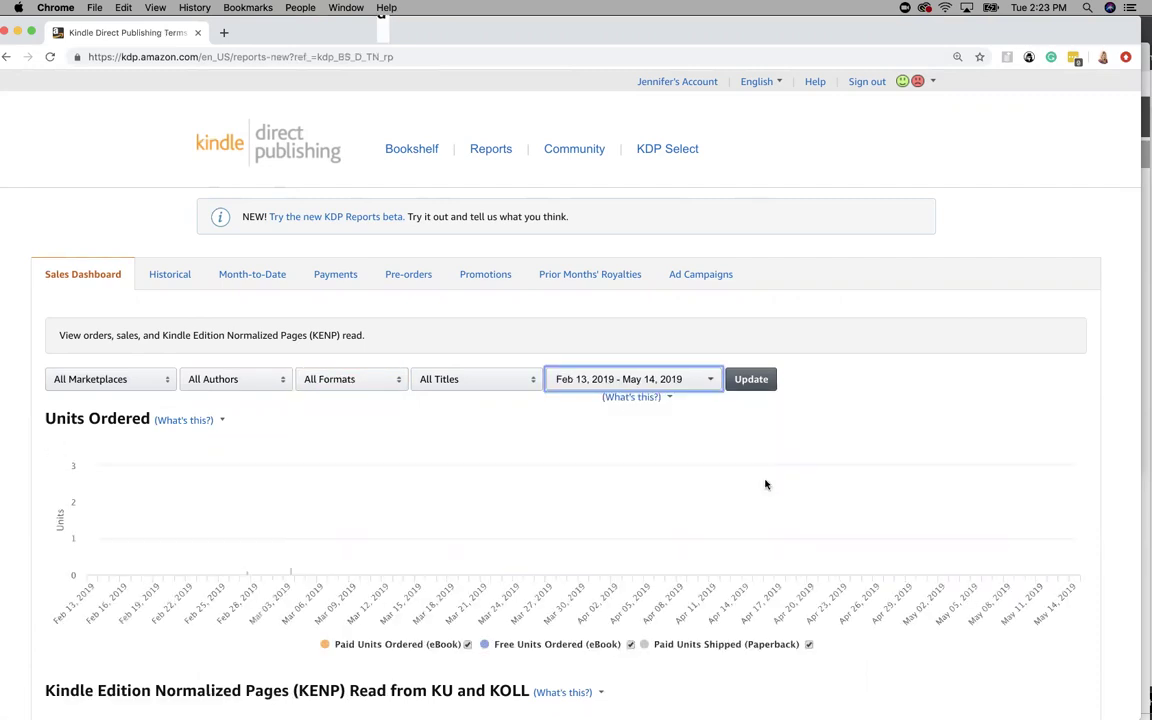
mouse_move(291, 534)
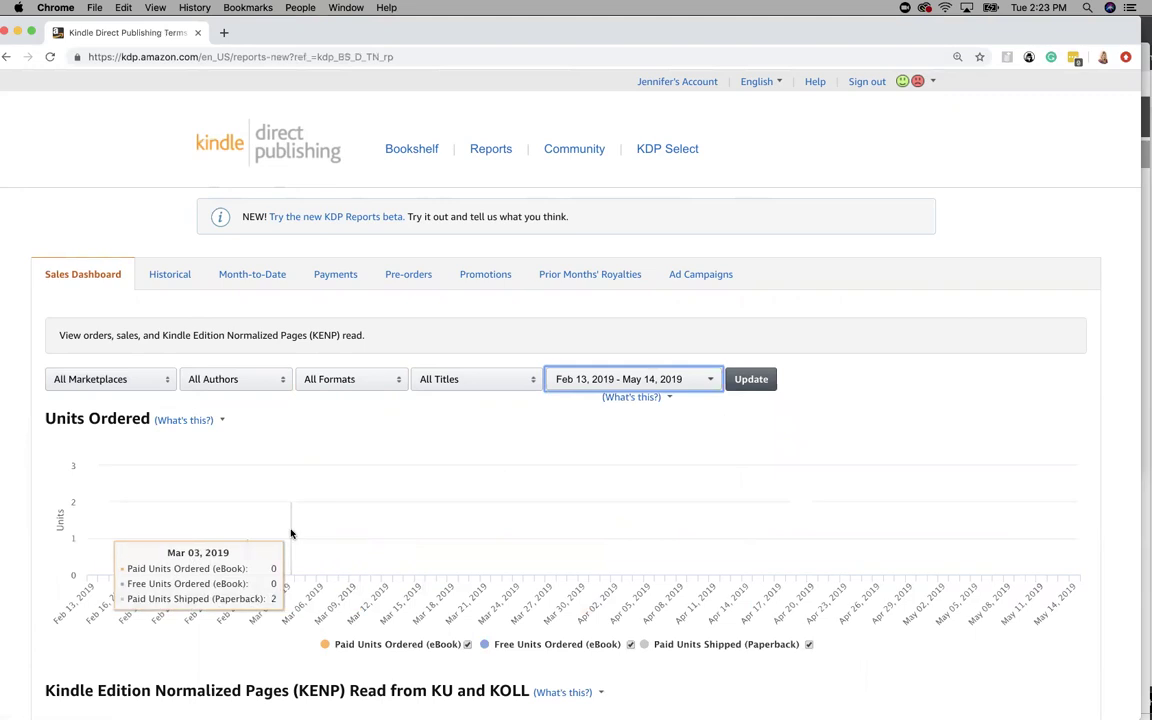
left_click(675, 380)
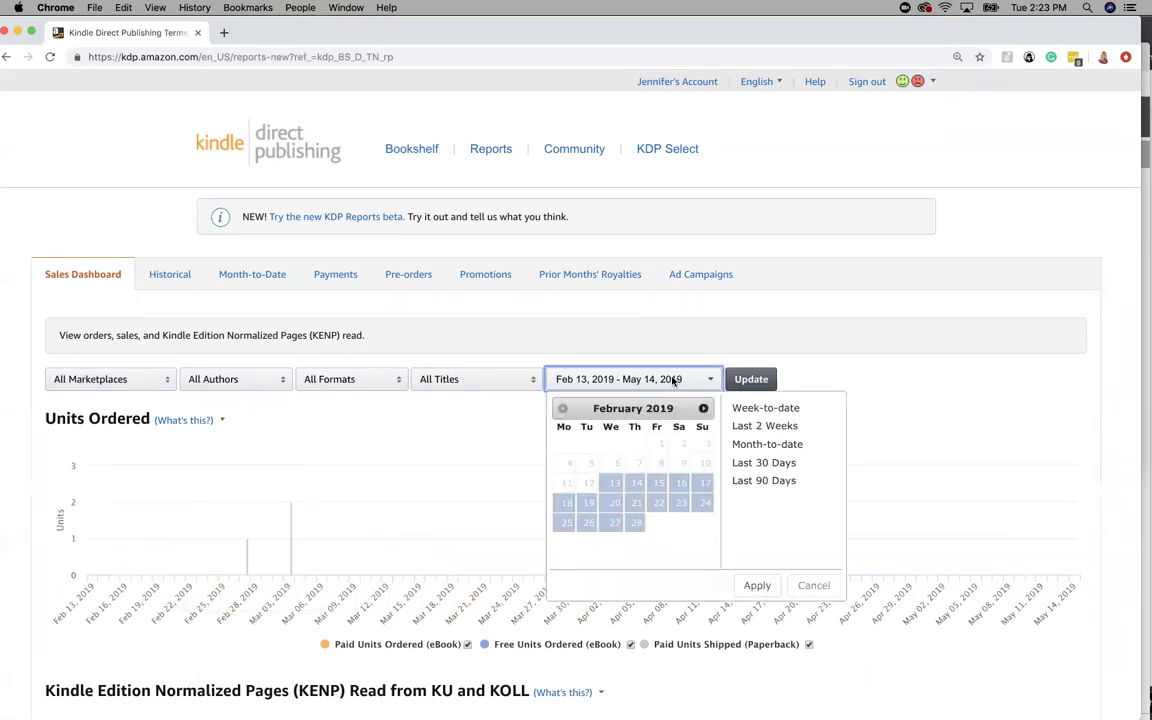
left_click(744, 464)
mouse_move(548, 509)
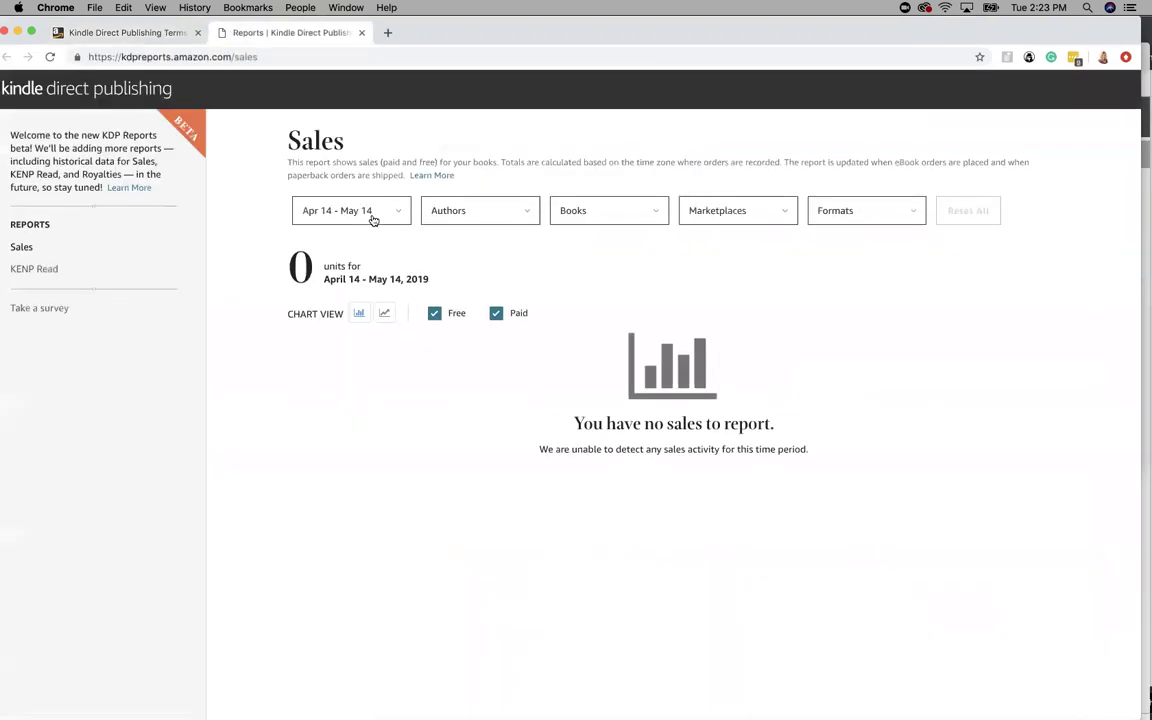
Set the beta Sales report to Last 90 days, showing 3 units sold on Feb 27 and Mar 3
left_click(321, 212)
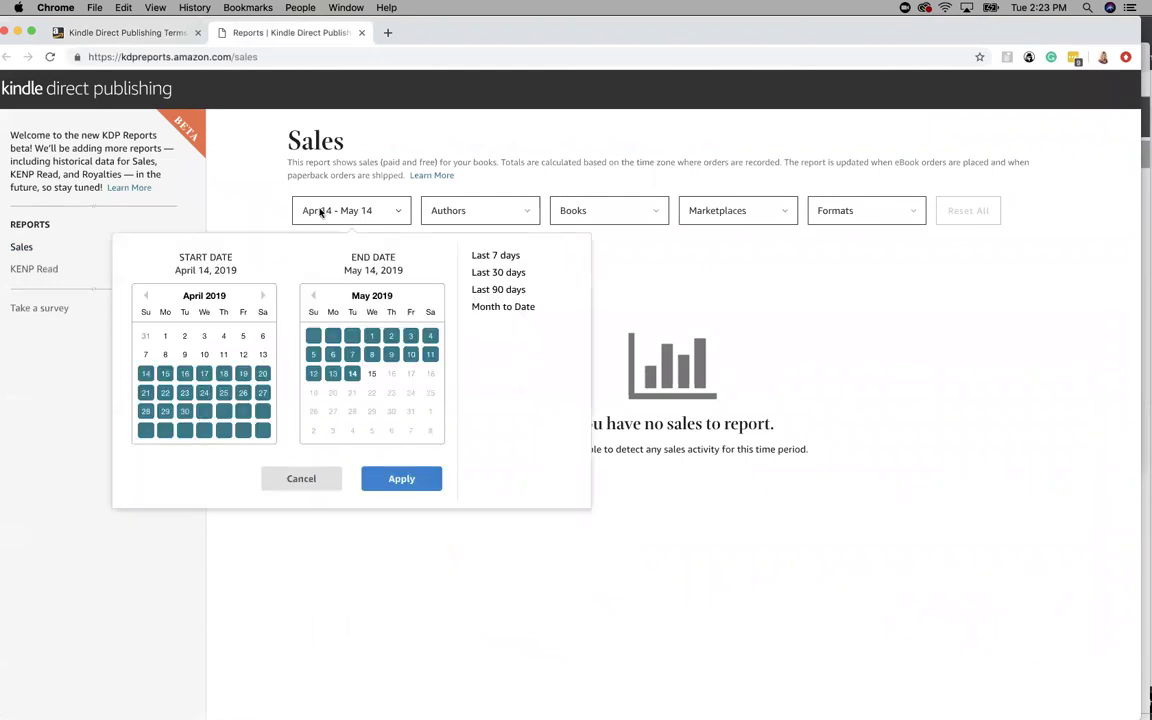
left_click(487, 290)
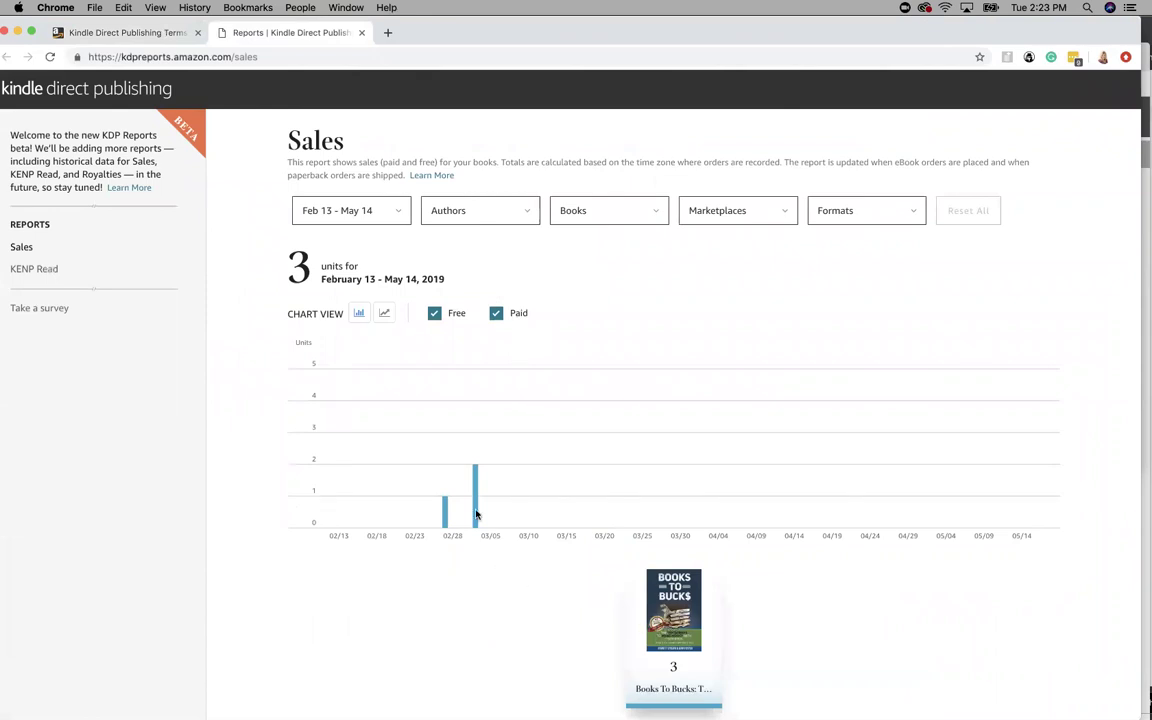
mouse_move(477, 481)
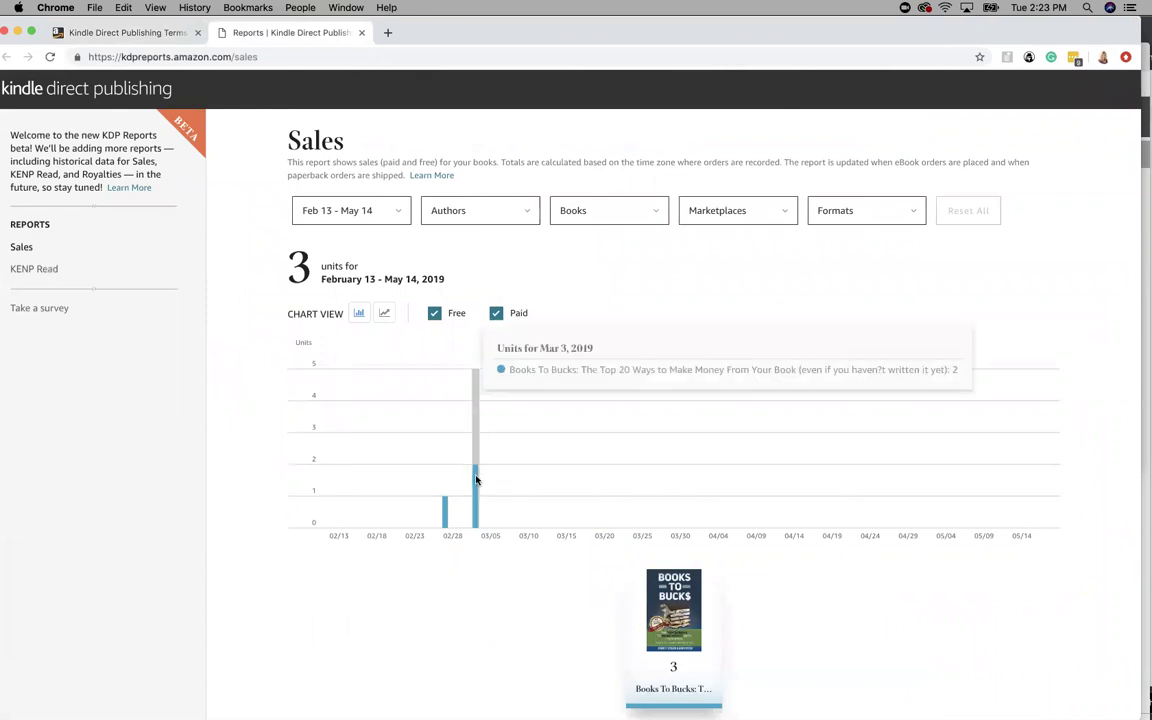
mouse_move(444, 490)
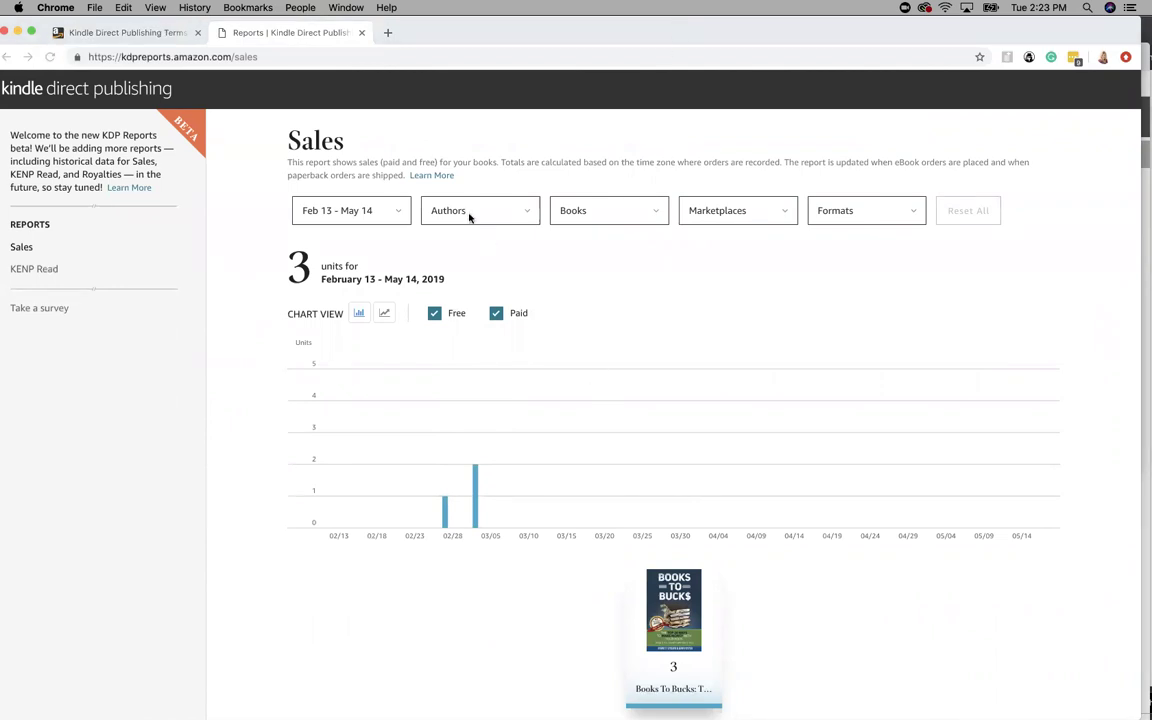
left_click(363, 211)
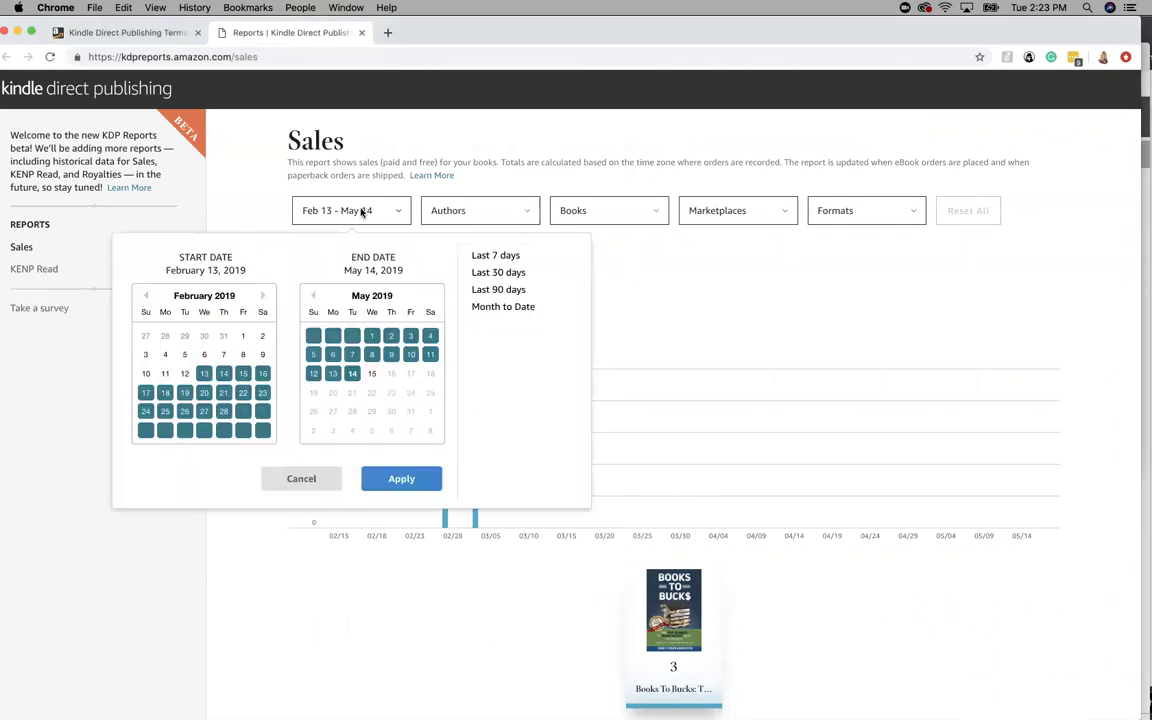
left_click(490, 256)
left_click(363, 216)
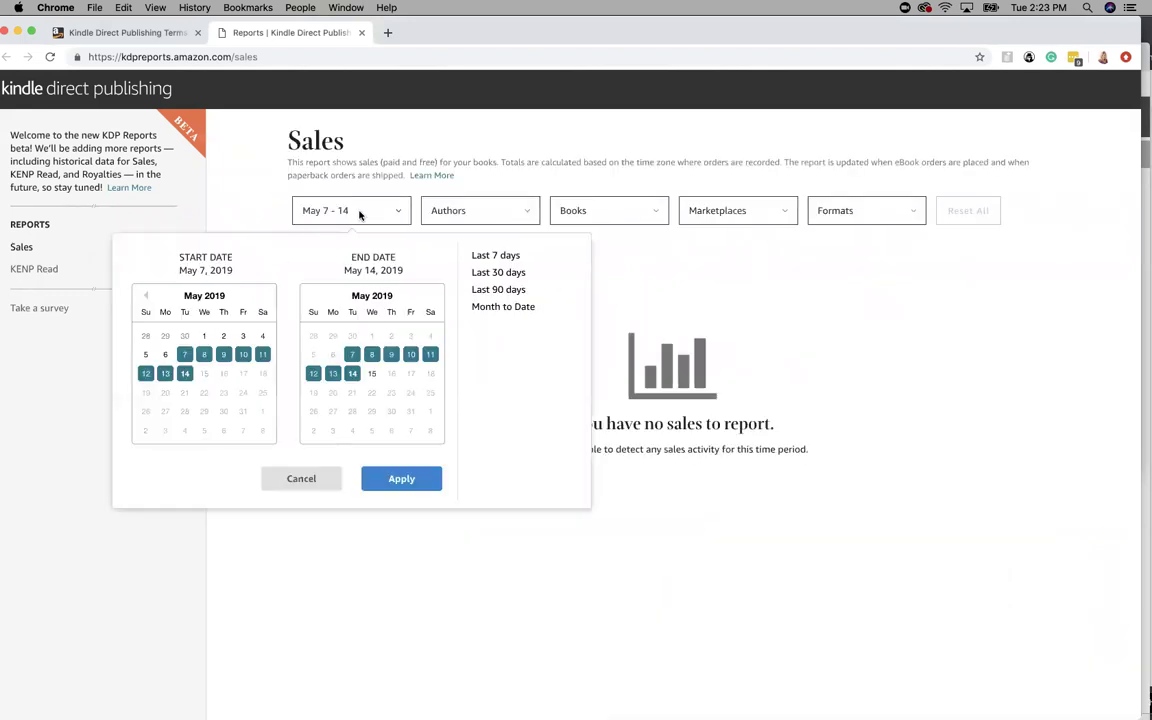
left_click(474, 289)
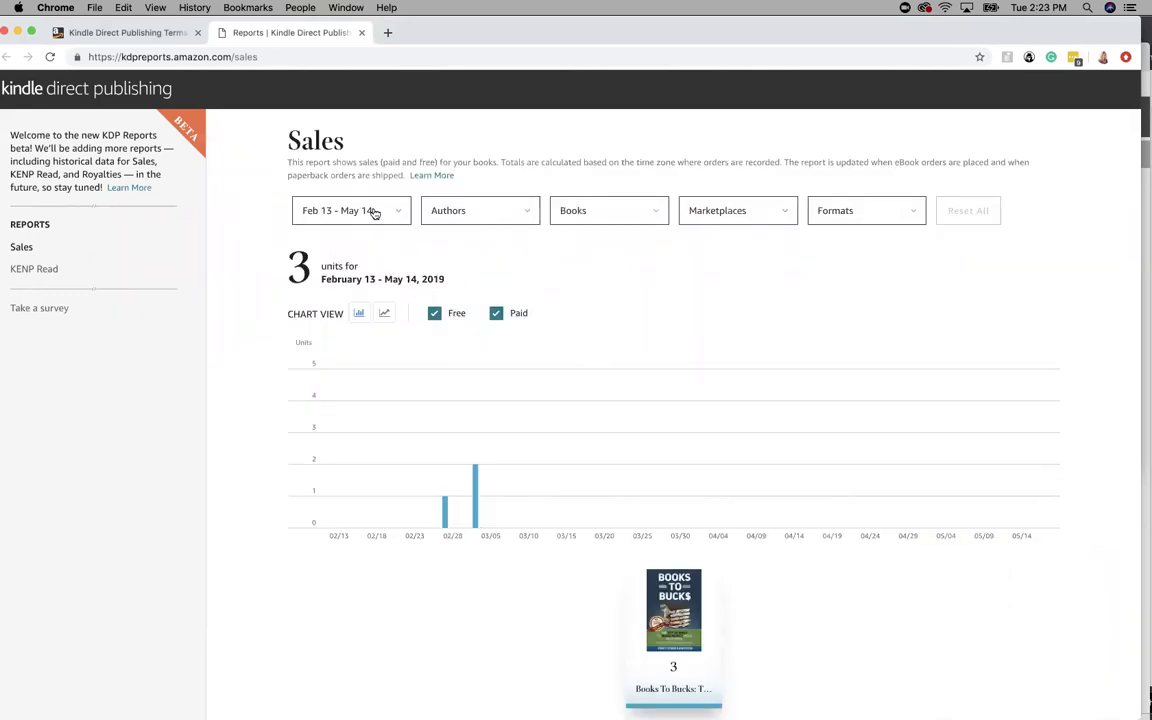
left_click(345, 211)
left_click(478, 306)
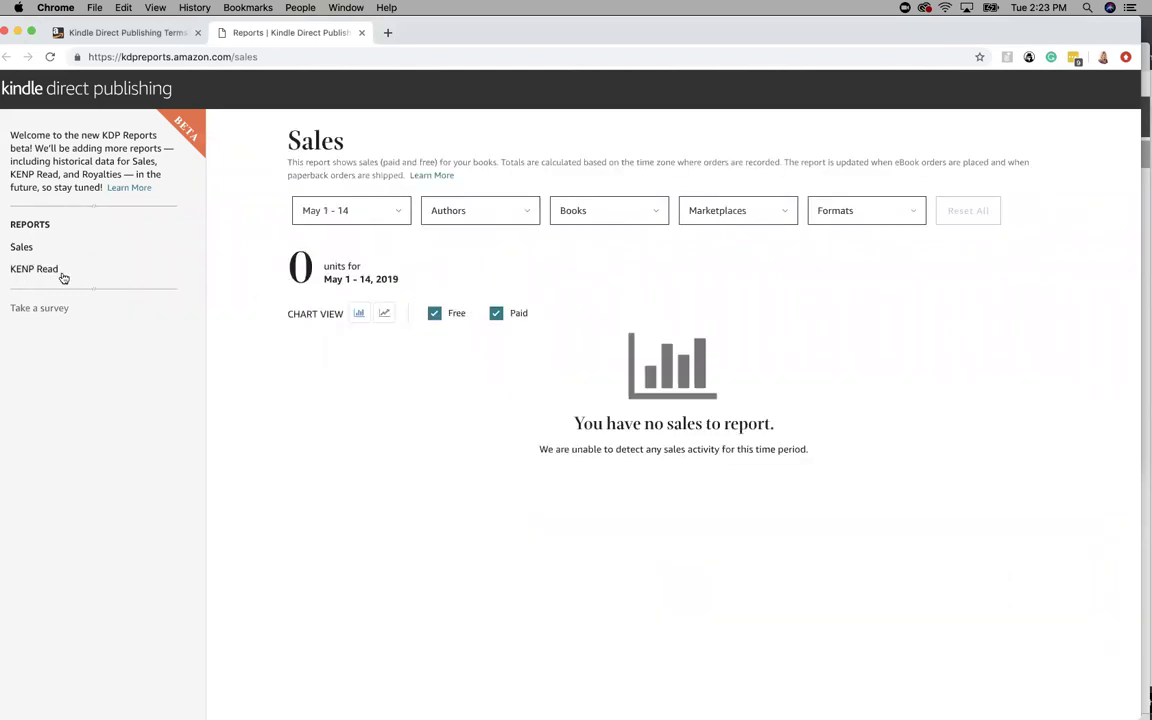
left_click(738, 213)
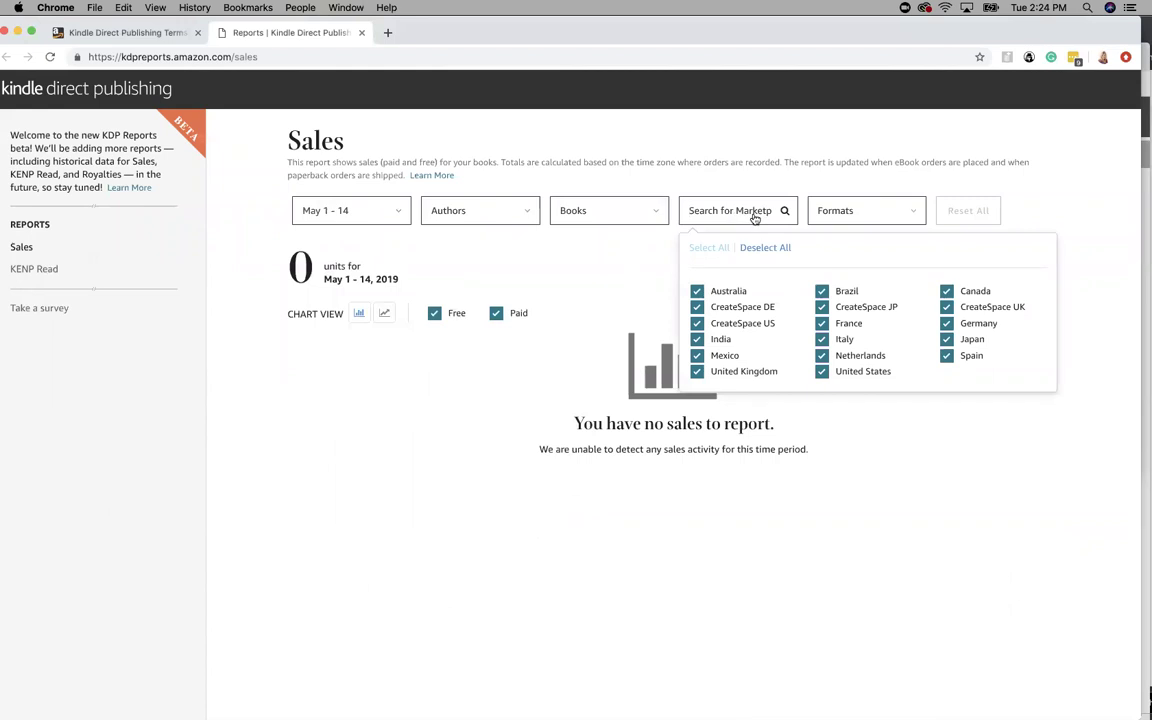
left_click(870, 220)
left_click(600, 212)
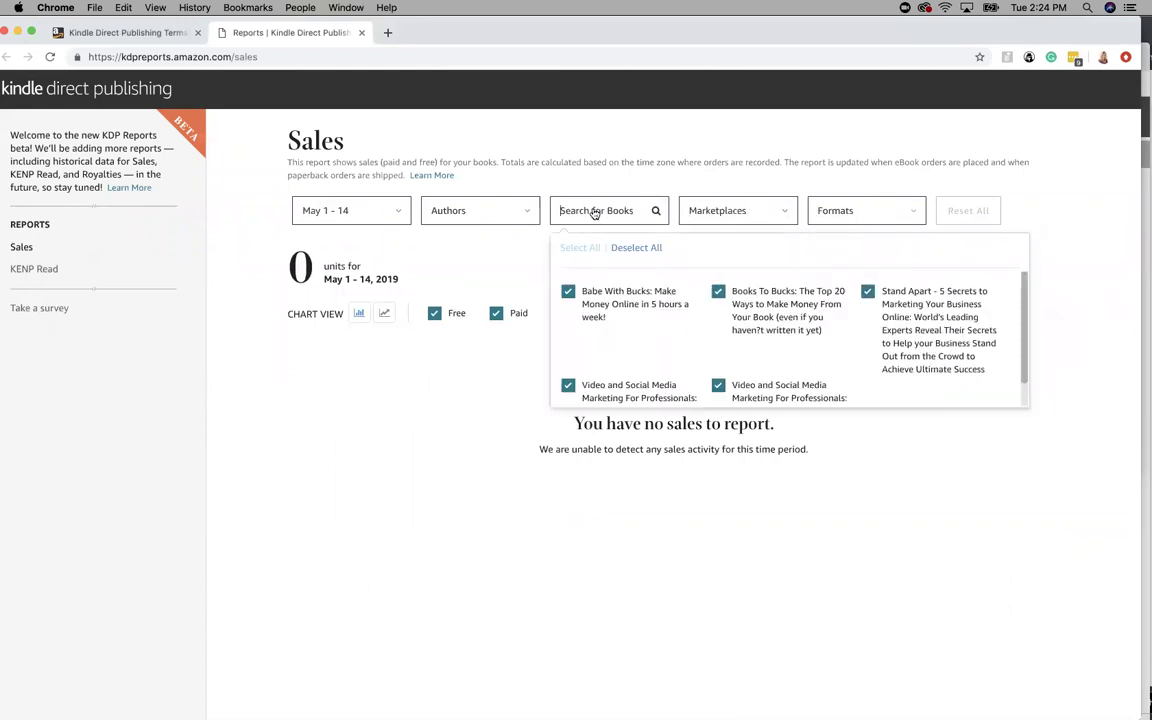
left_click(726, 214)
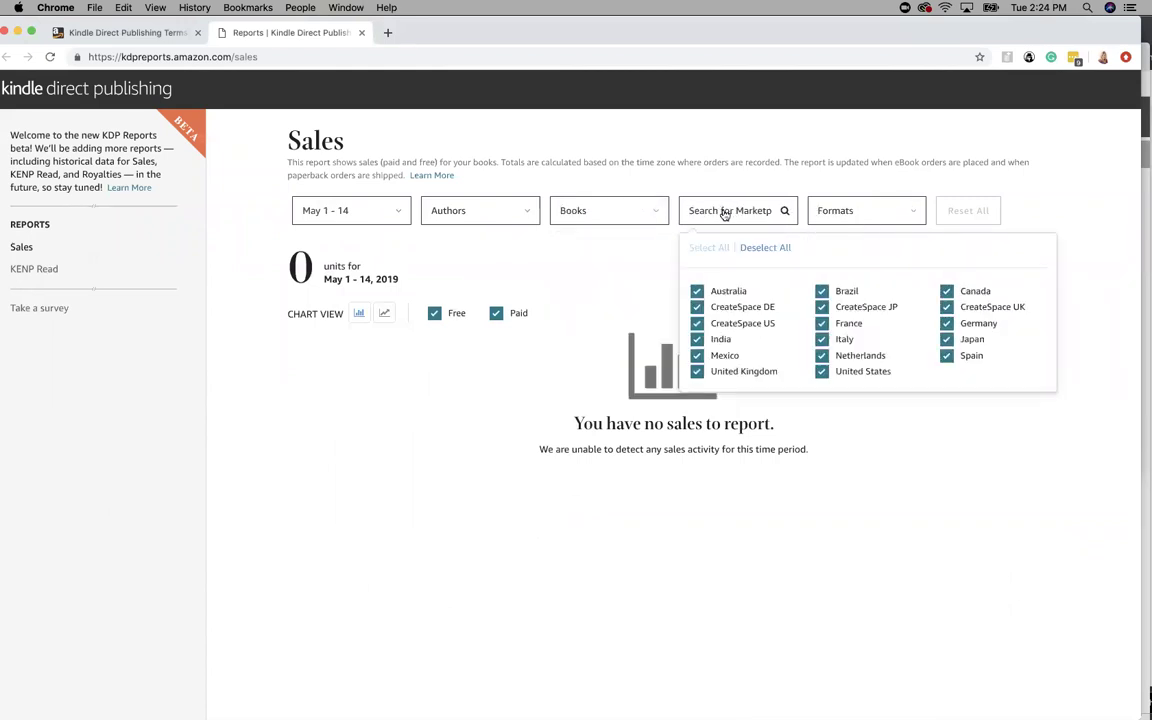
left_click(465, 218)
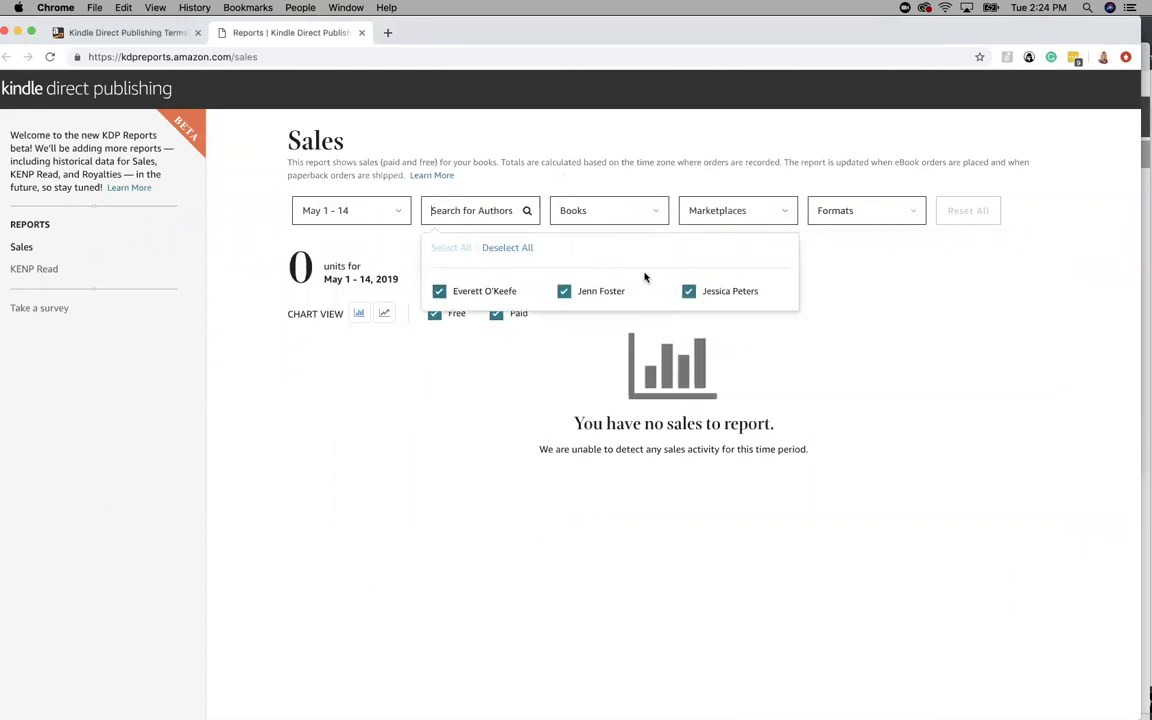
left_click(402, 187)
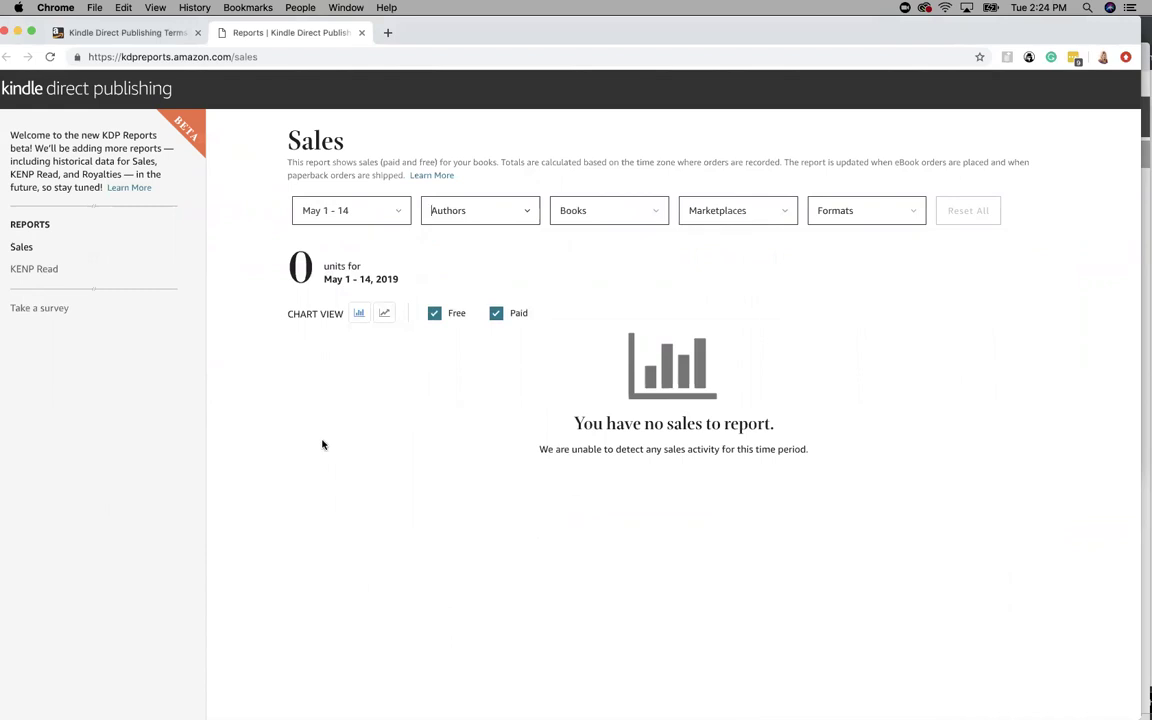
scroll(322, 444, "down", 2)
scroll(322, 444, "up", 2)
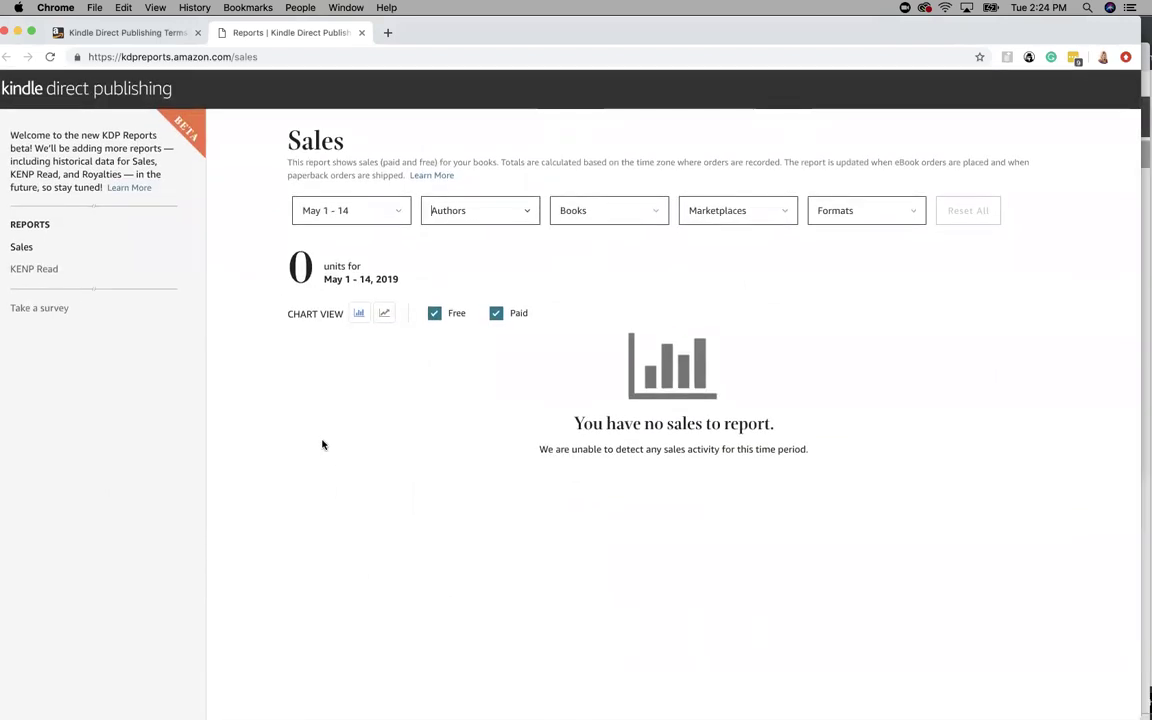
scroll(322, 444, "down", 3)
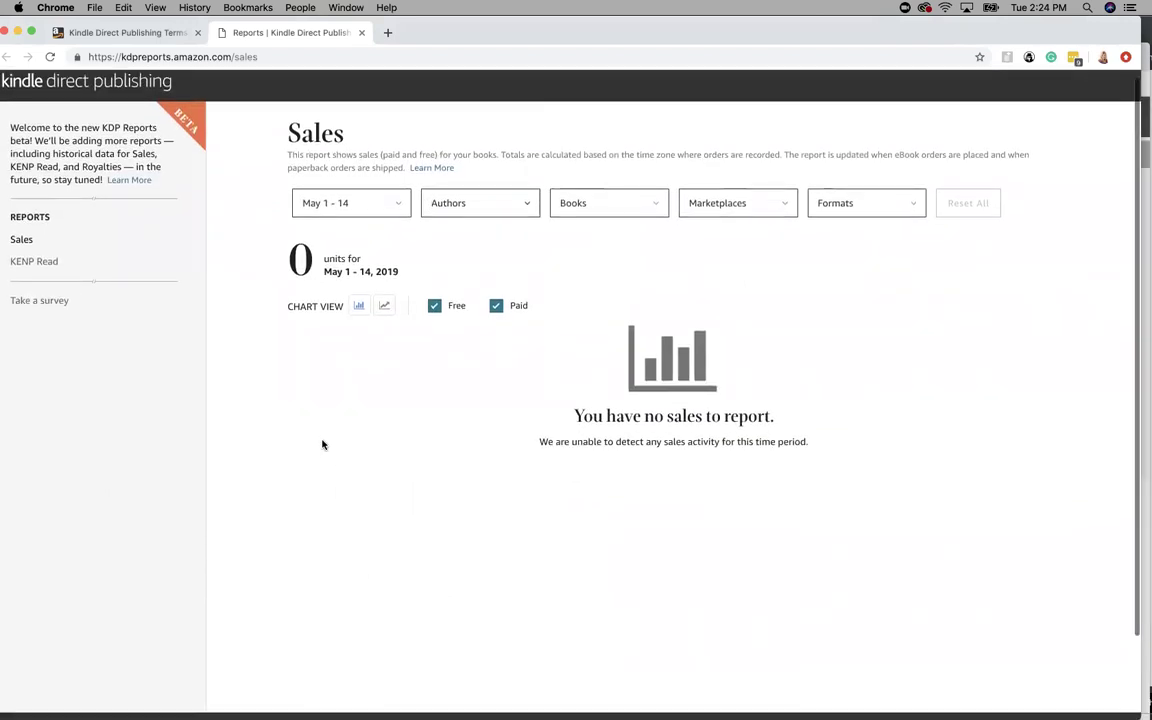
scroll(322, 444, "up", 3)
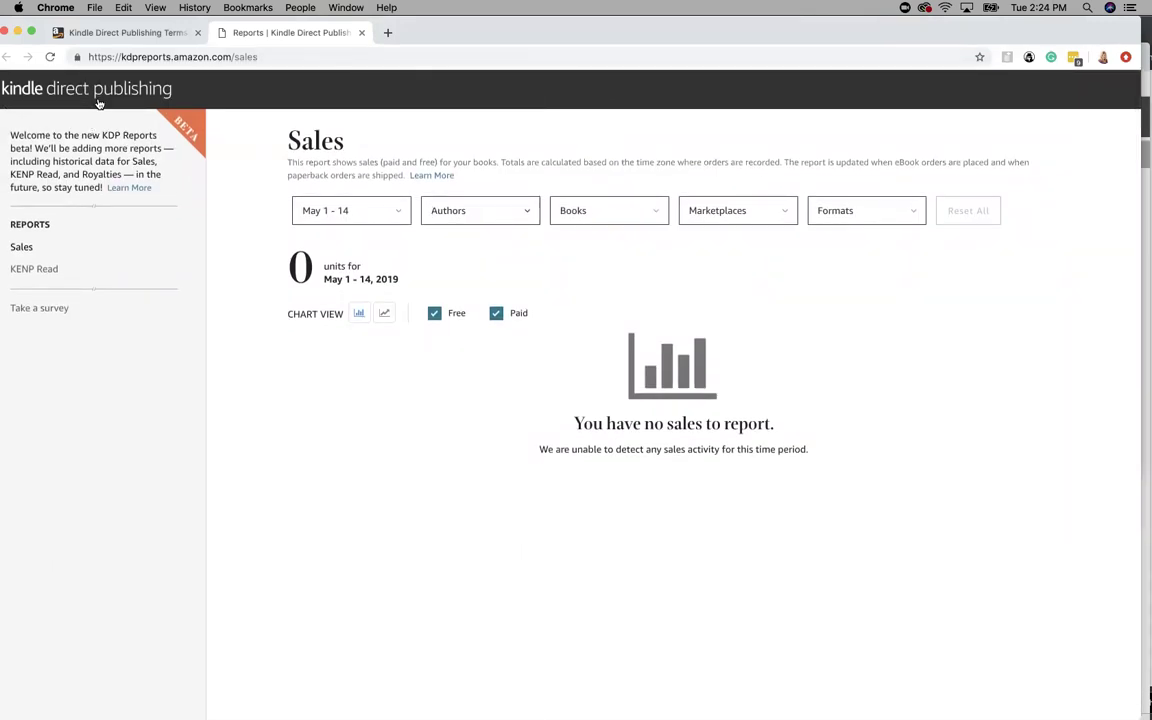
On the first tab, reload the Bookshelf and return to the Reports section
left_click(111, 36)
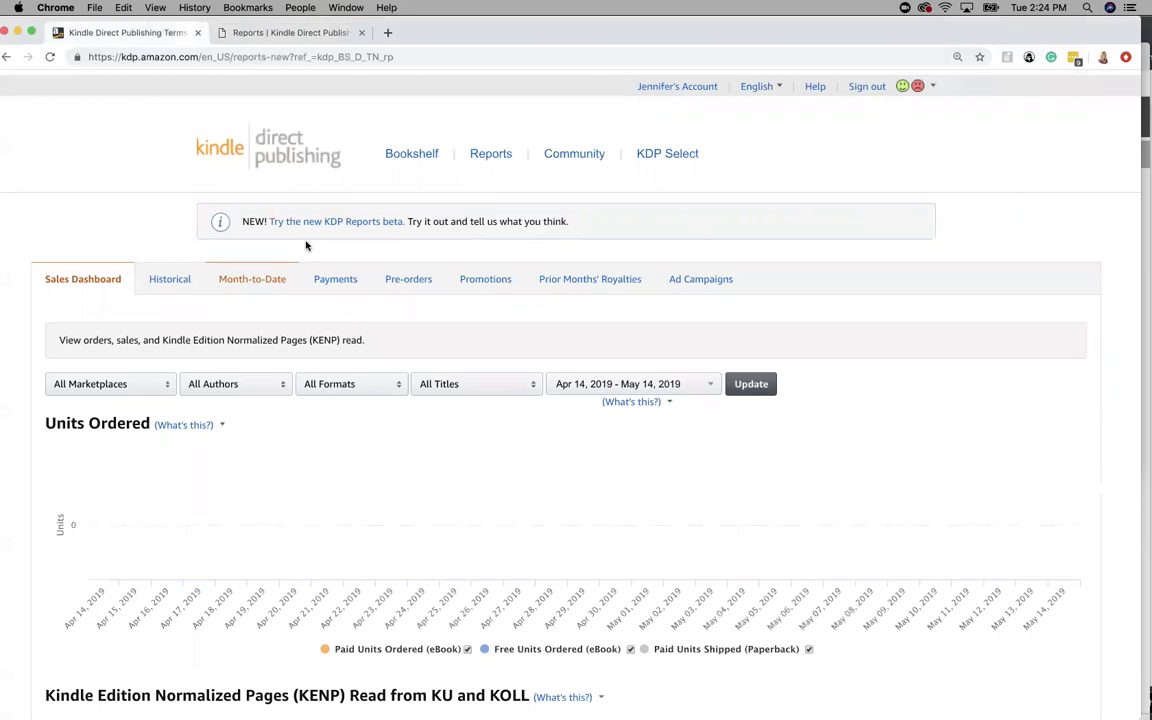
left_click(412, 149)
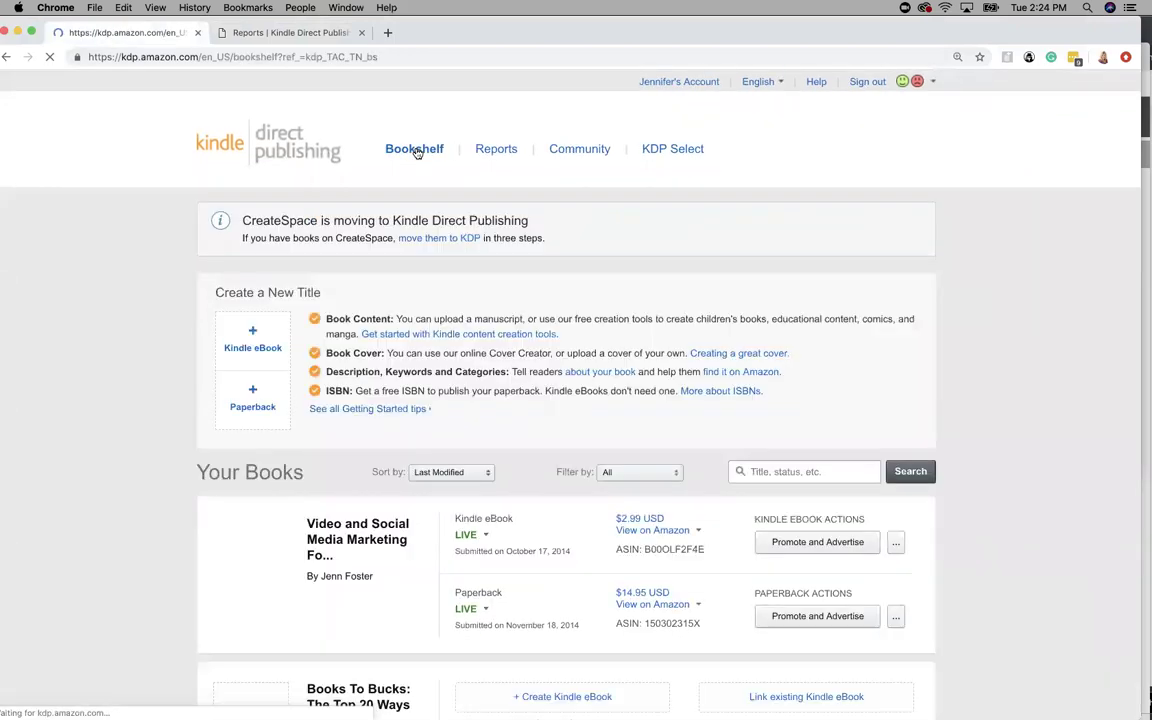
scroll(476, 589, "down", 3)
scroll(477, 591, "up", 1)
scroll(477, 591, "up", 2)
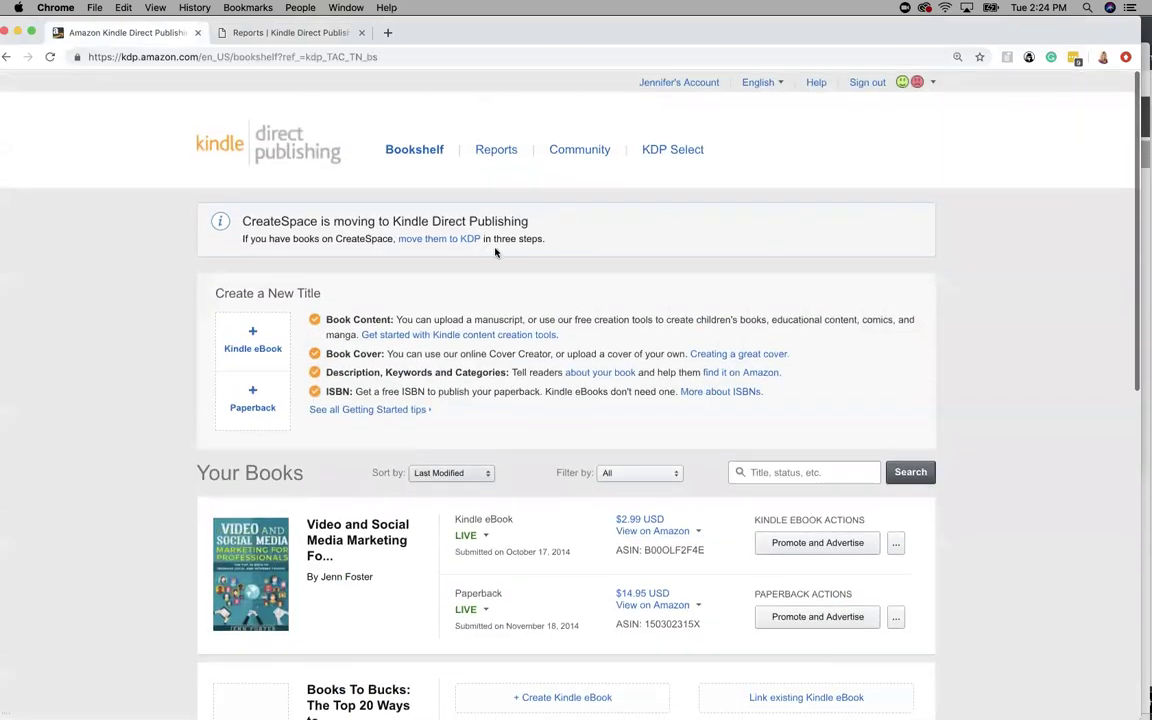
left_click(501, 152)
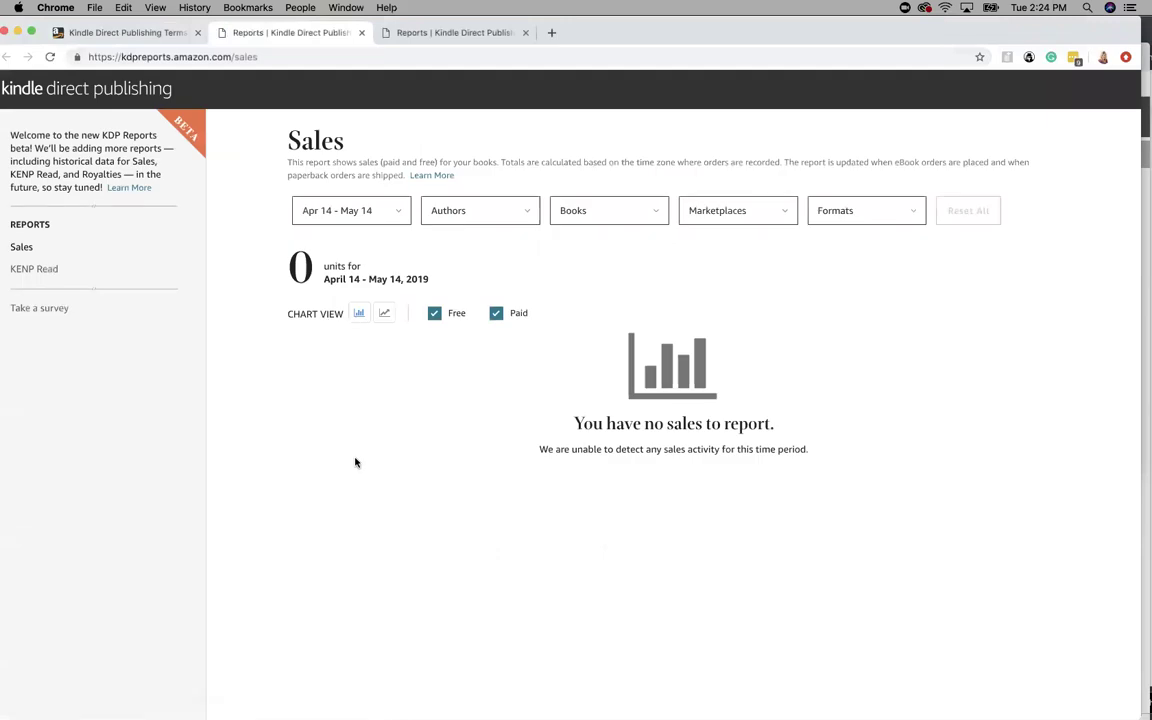
Change the report range to Last 90 days (Feb 13–May 14, 2019) and review the 3 US paperback units
left_click(352, 209)
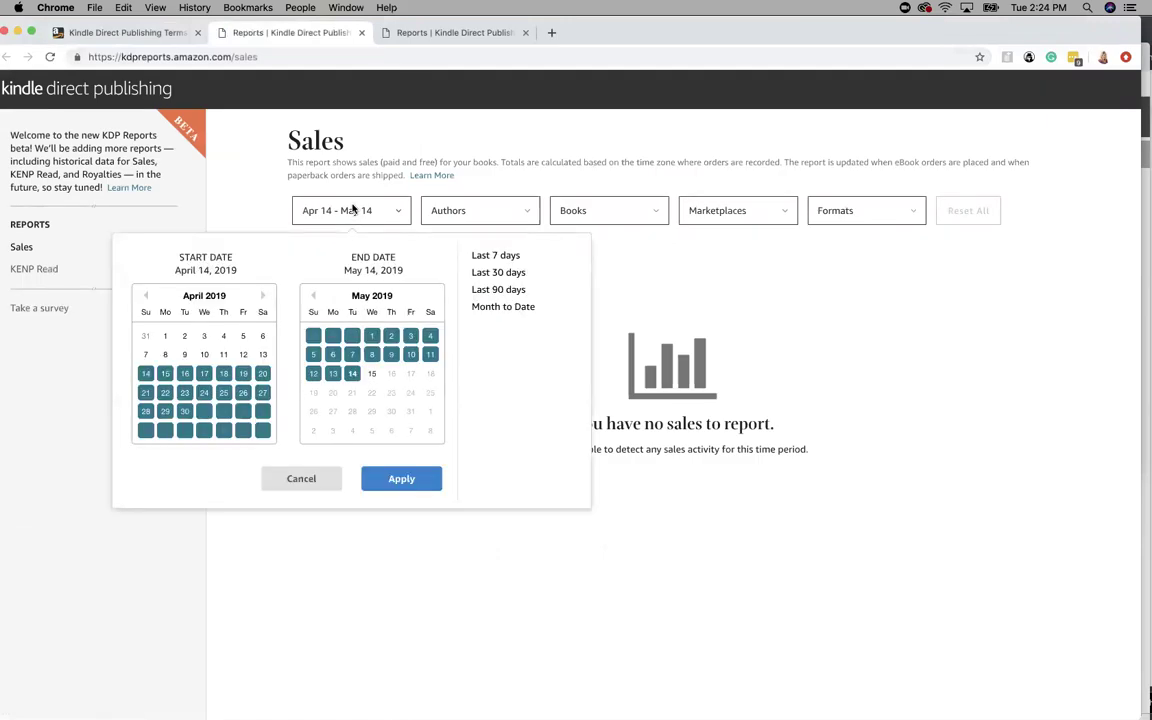
left_click(505, 290)
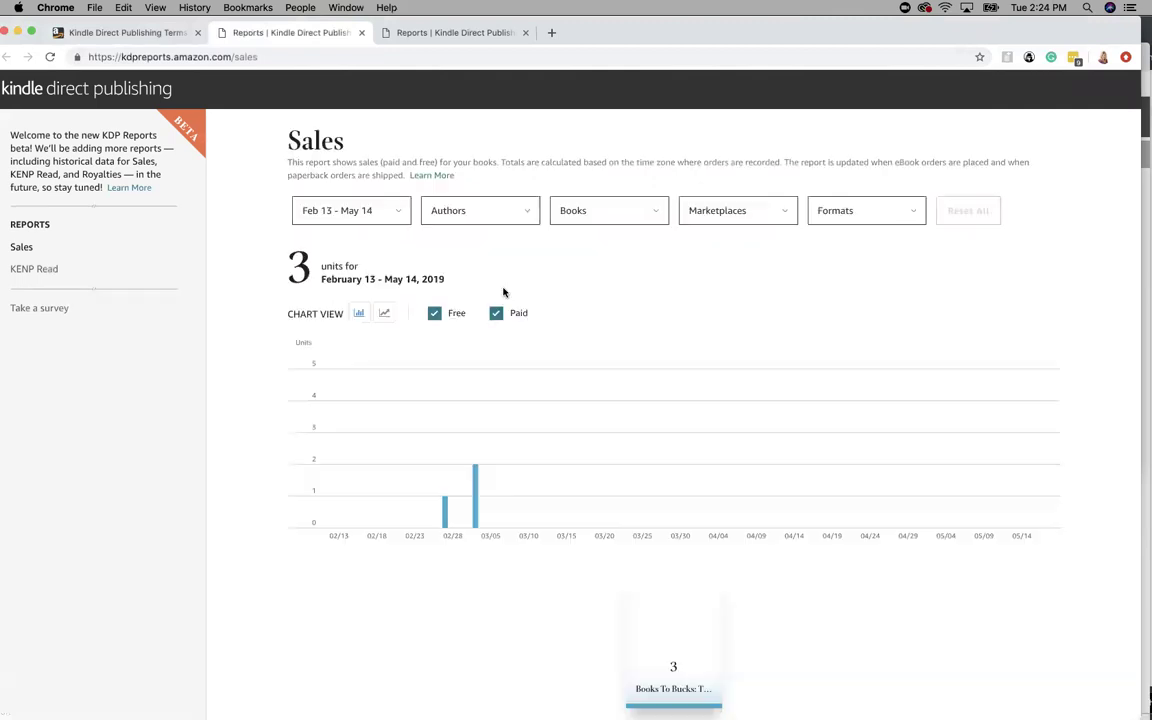
scroll(369, 439, "down", 4)
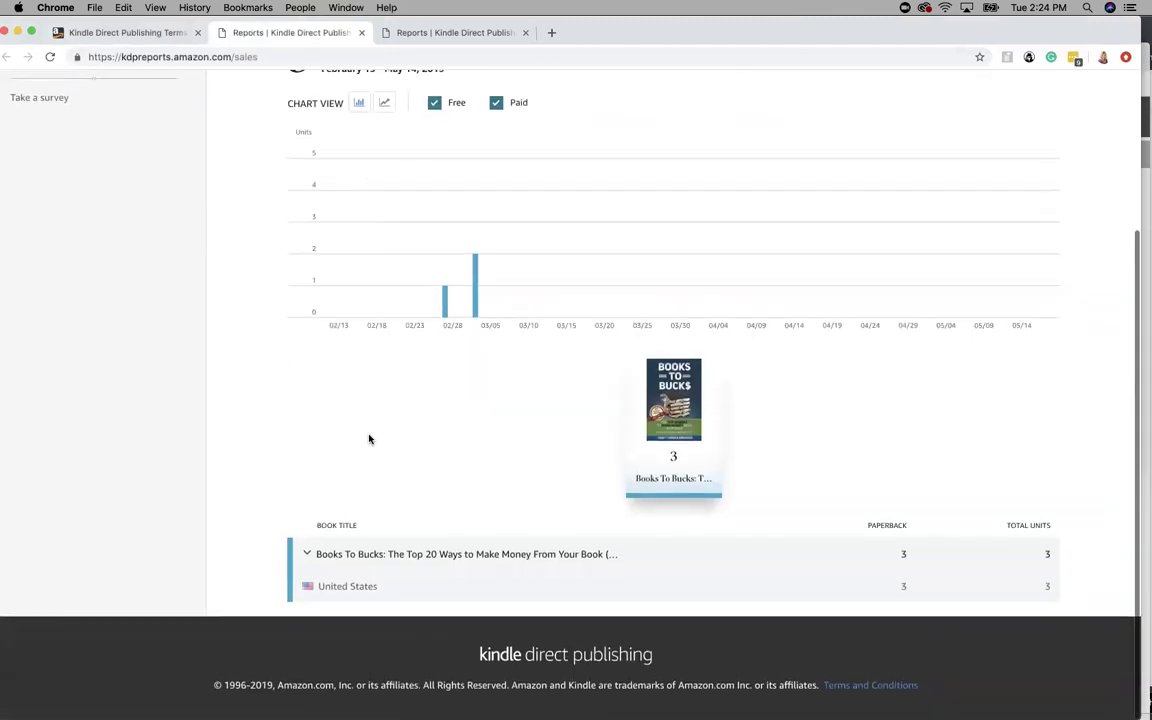
scroll(369, 439, "up", 4)
scroll(369, 439, "down", 1)
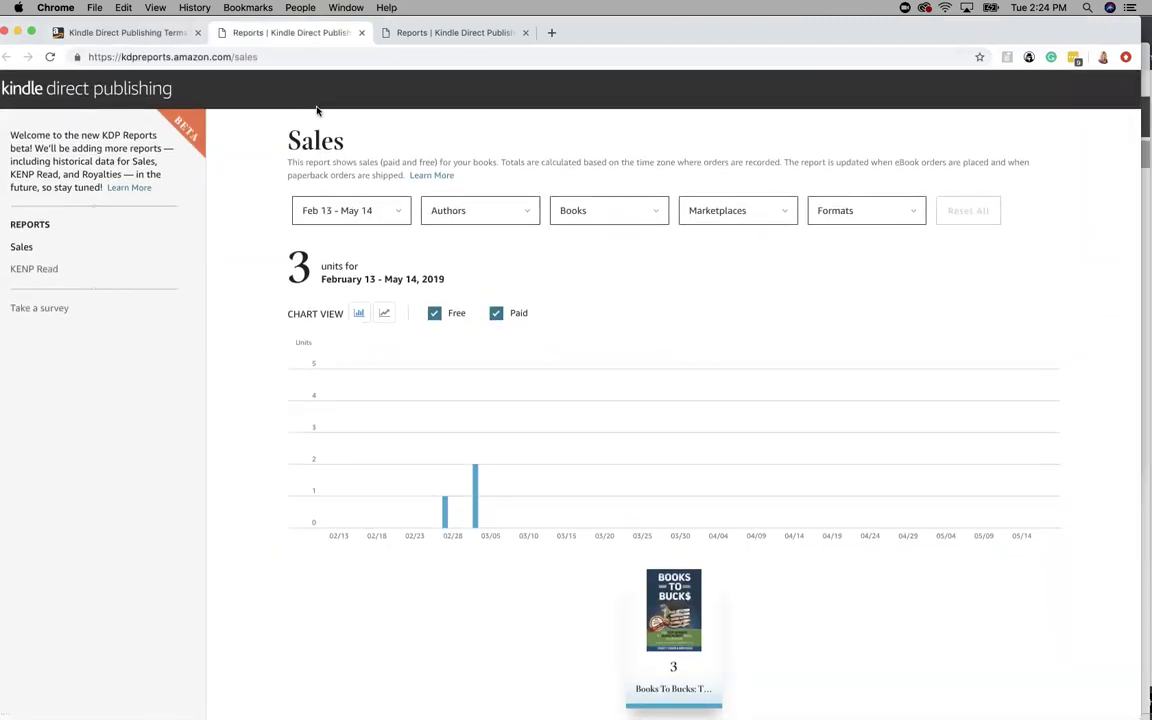
On the first tab, scroll the old Sales Dashboard to its Royalties Earned table showing 0.00 everywhere
left_click(140, 32)
scroll(422, 417, "down", 5)
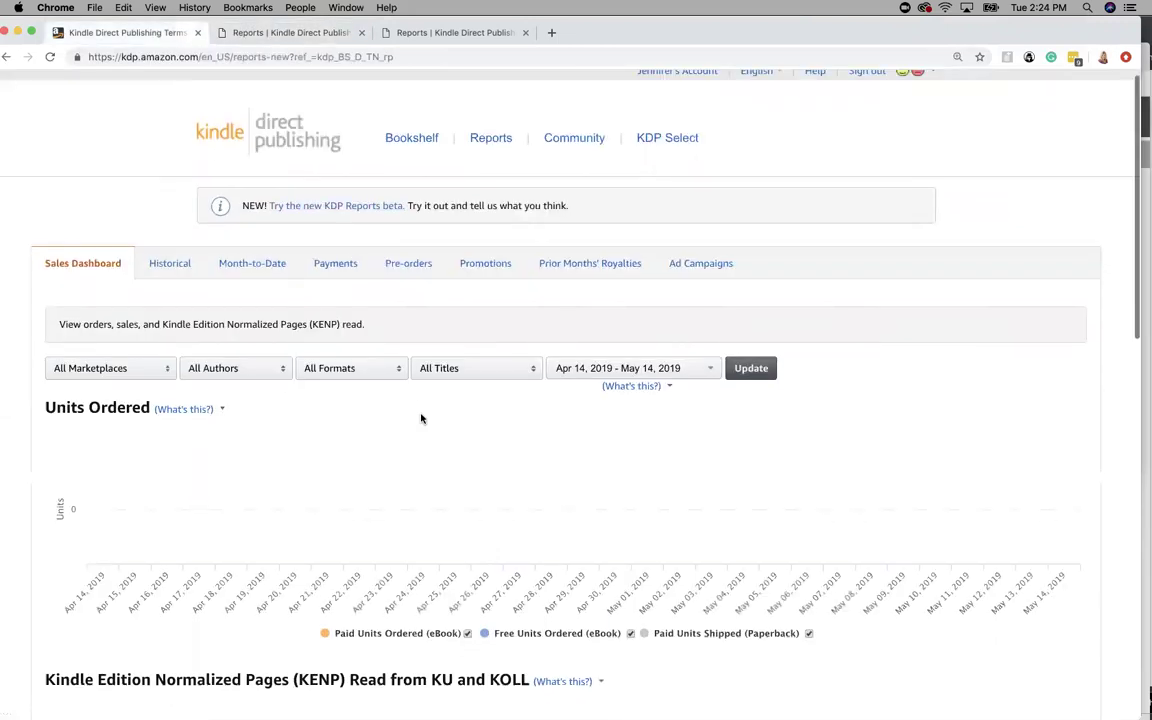
scroll(422, 417, "down", 3)
left_click_drag(520, 413, 545, 416)
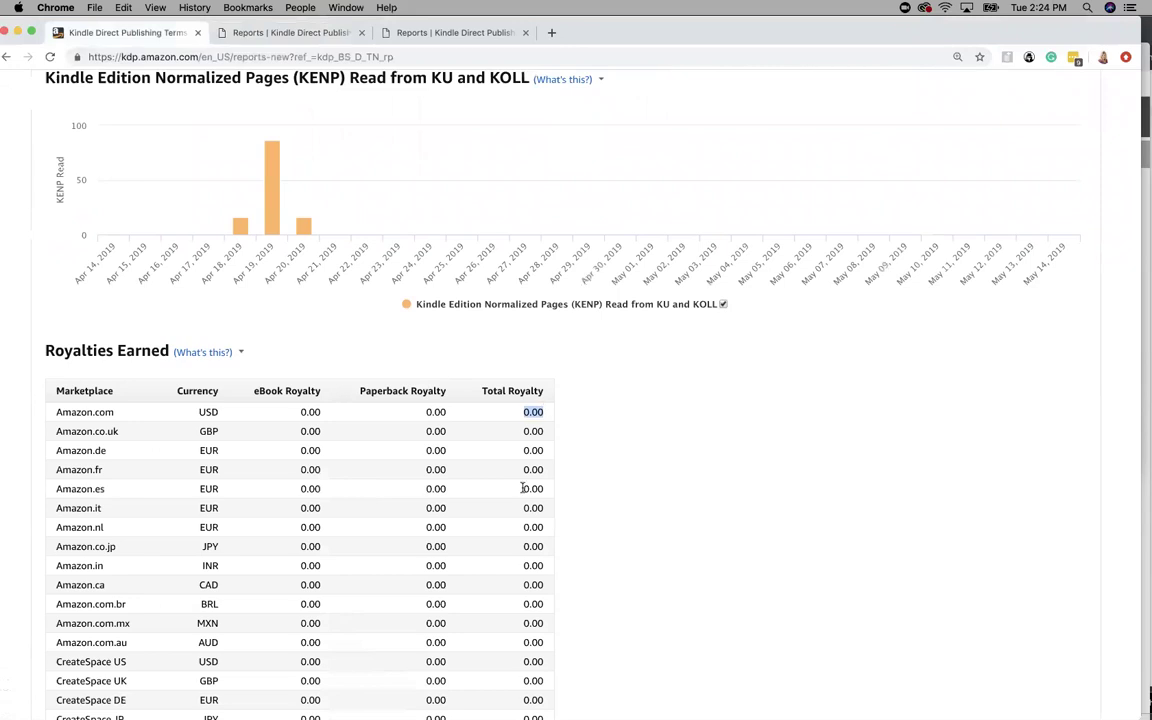
scroll(524, 488, "down", 5)
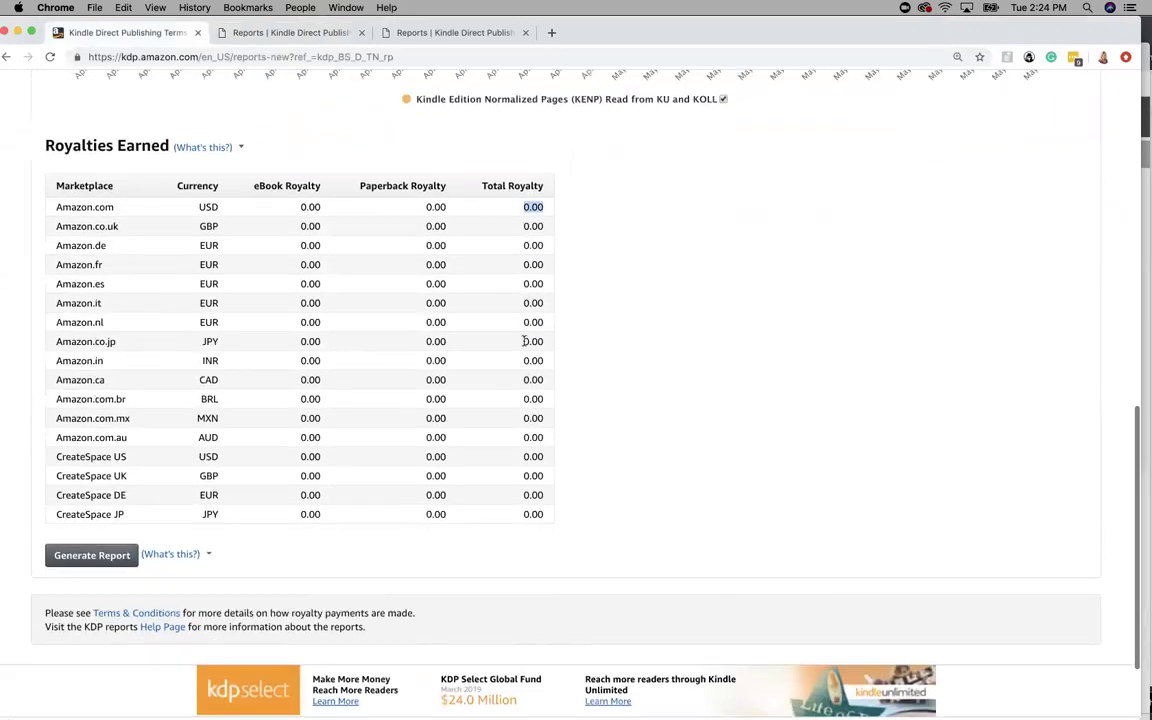
scroll(524, 340, "up", 15)
scroll(524, 344, "down", 5)
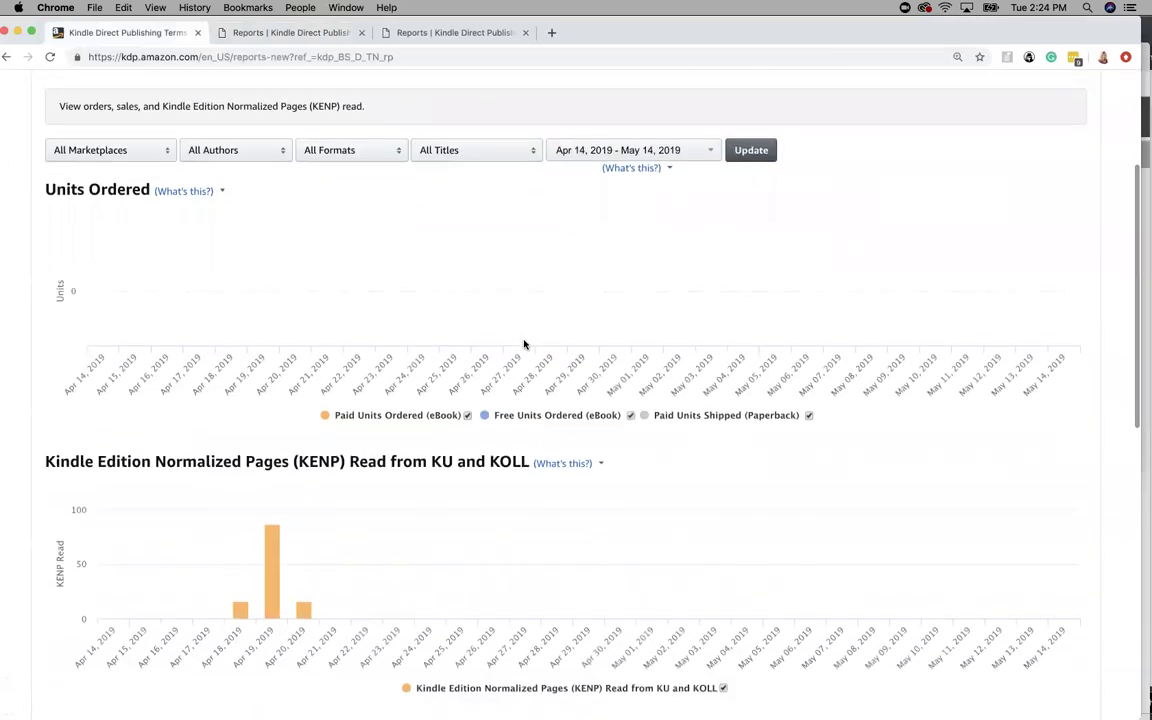
scroll(524, 344, "down", 2)
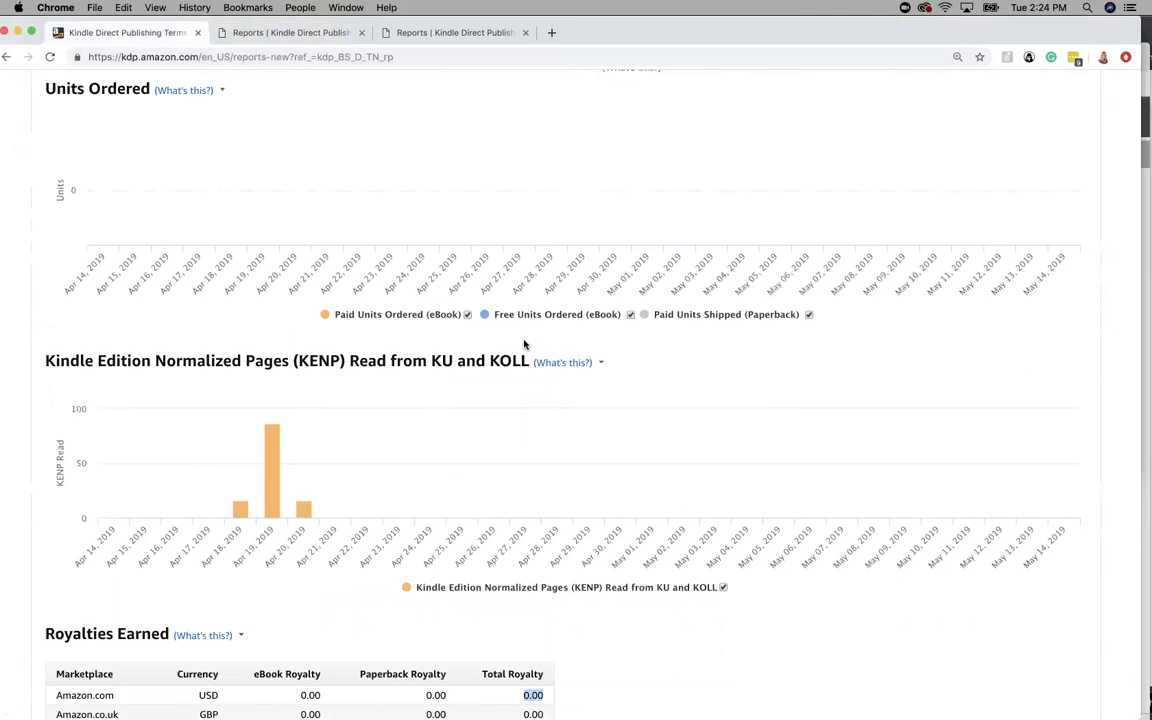
scroll(524, 344, "down", 5)
scroll(524, 344, "up", 4)
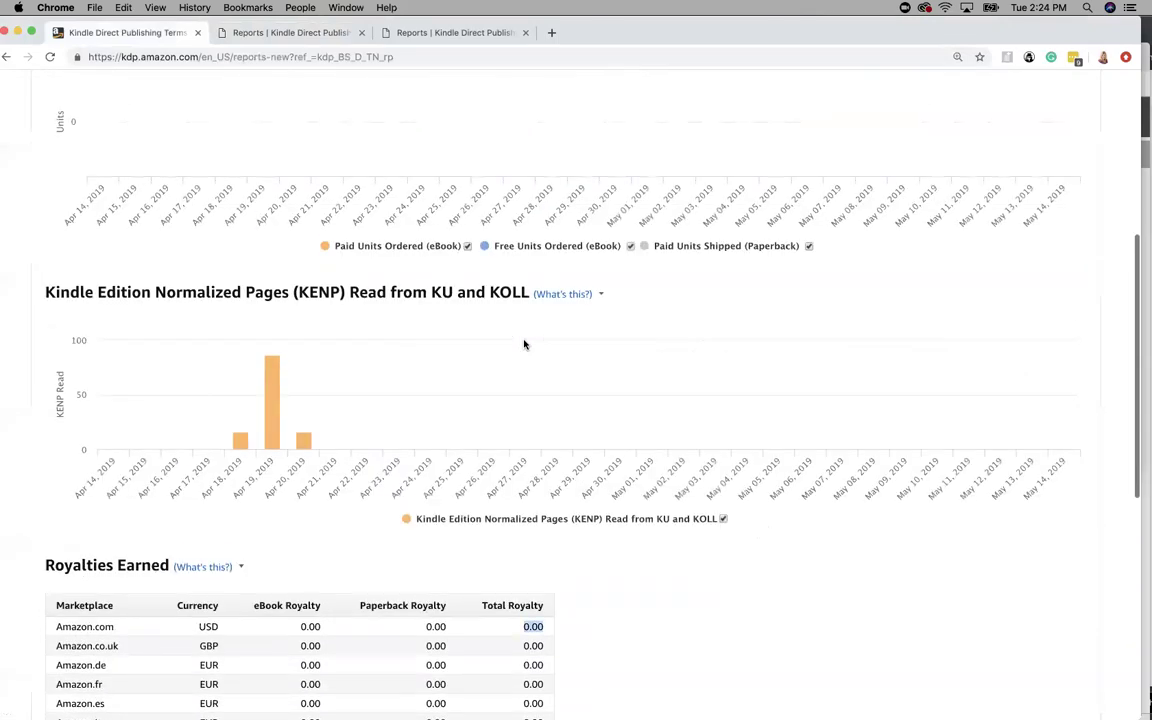
scroll(524, 344, "up", 8)
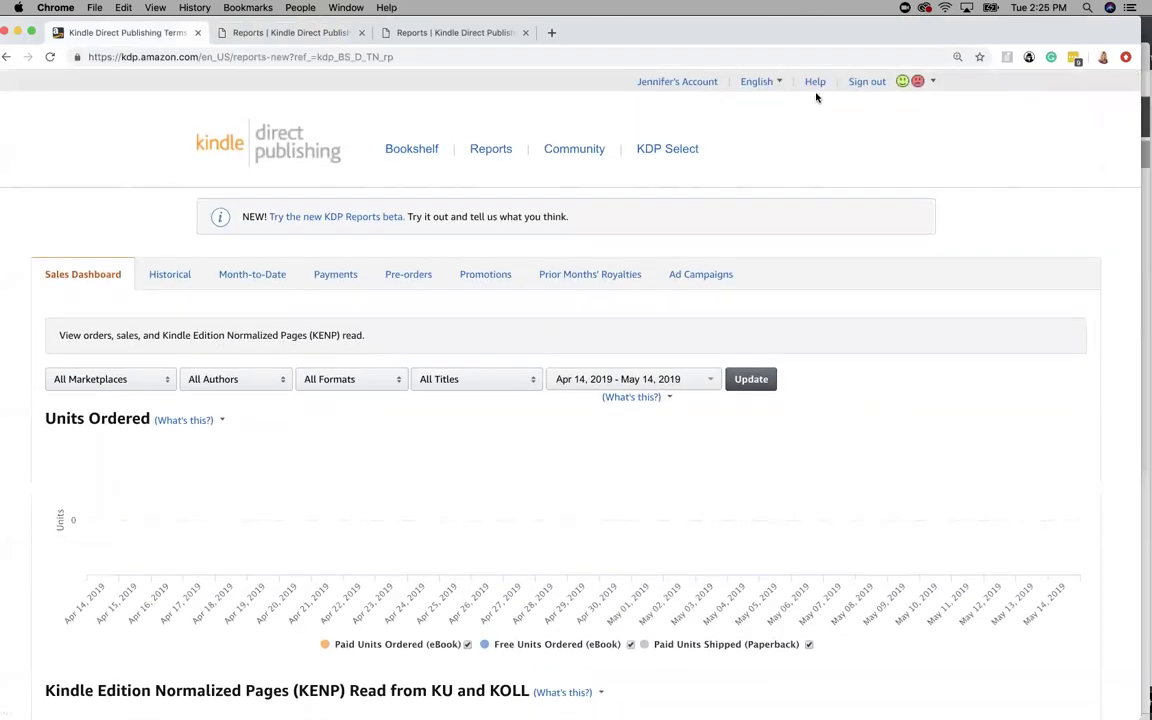
Search the KDP Help Center for 'roy' and open the Royalties help topic
left_click(816, 83)
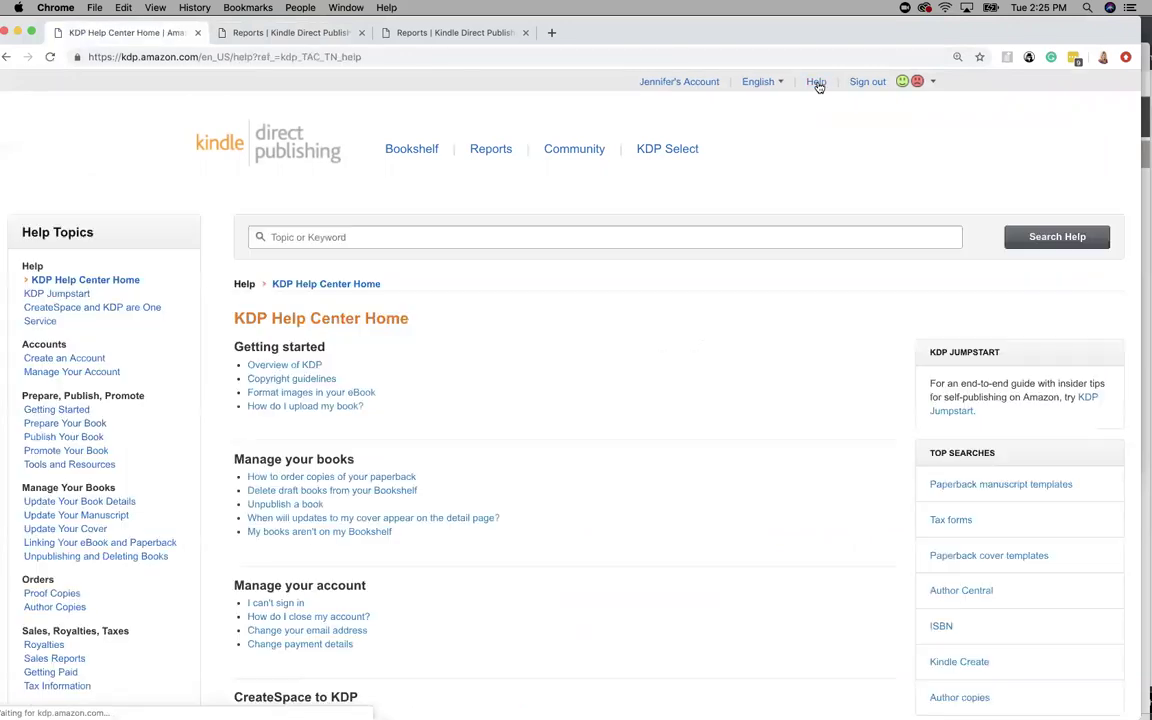
left_click(310, 238)
type("royalties")
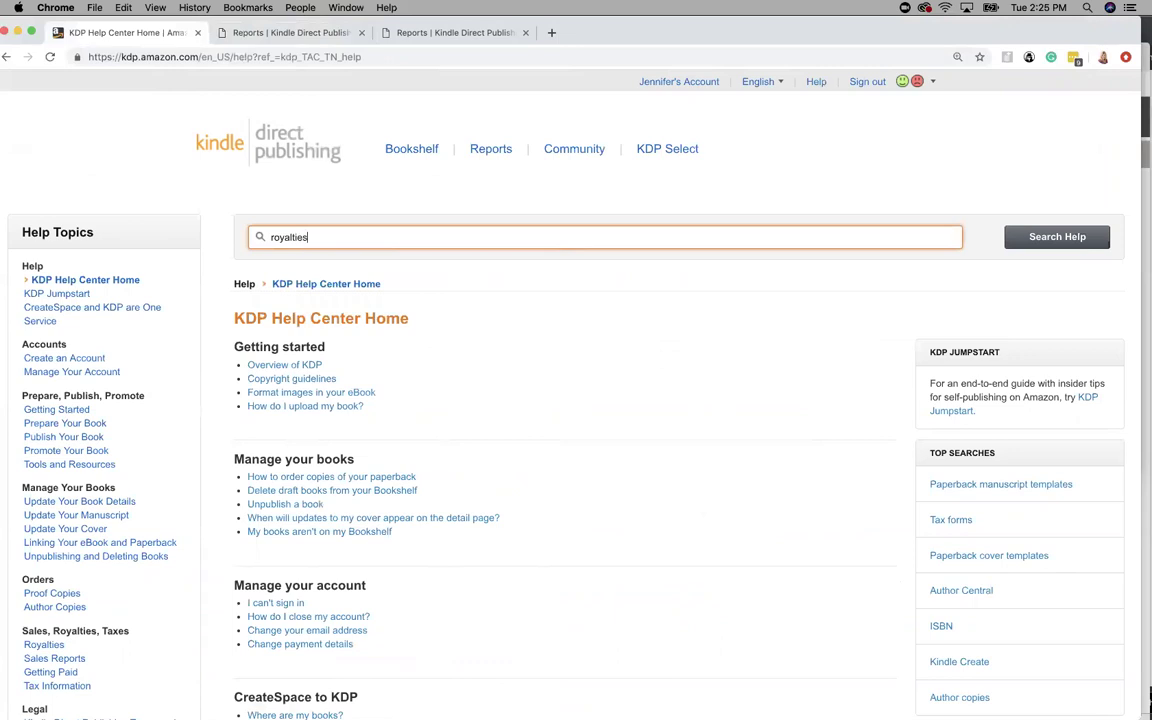
key("Return")
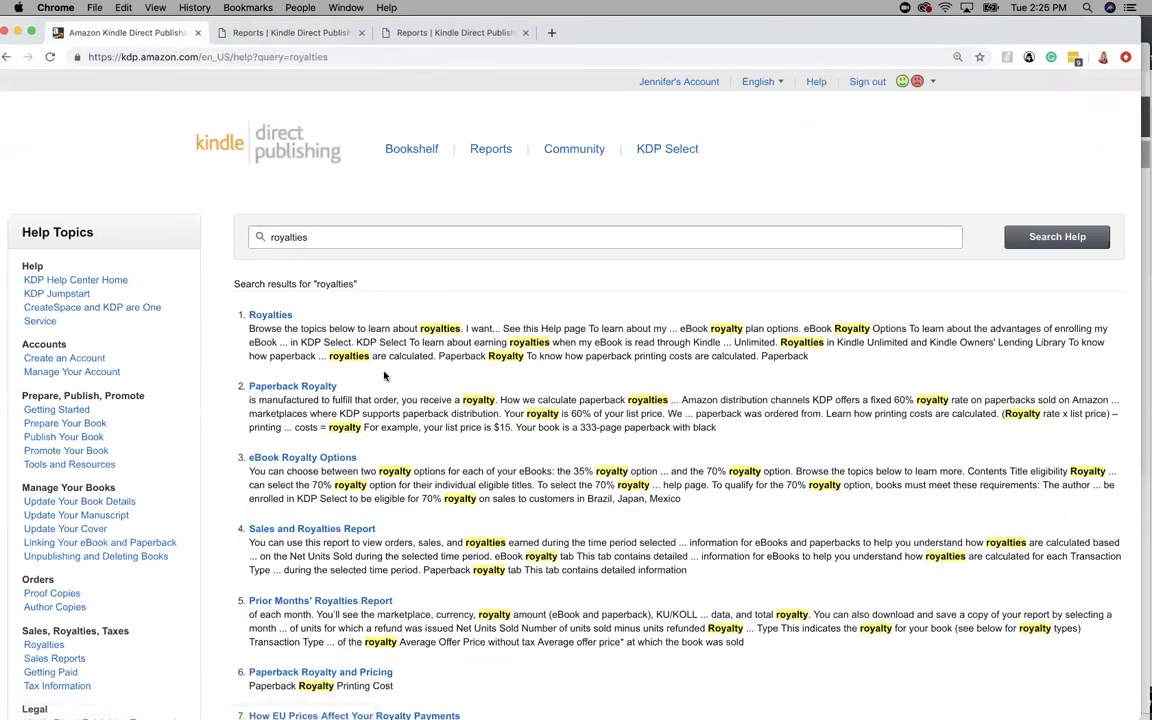
left_click(268, 316)
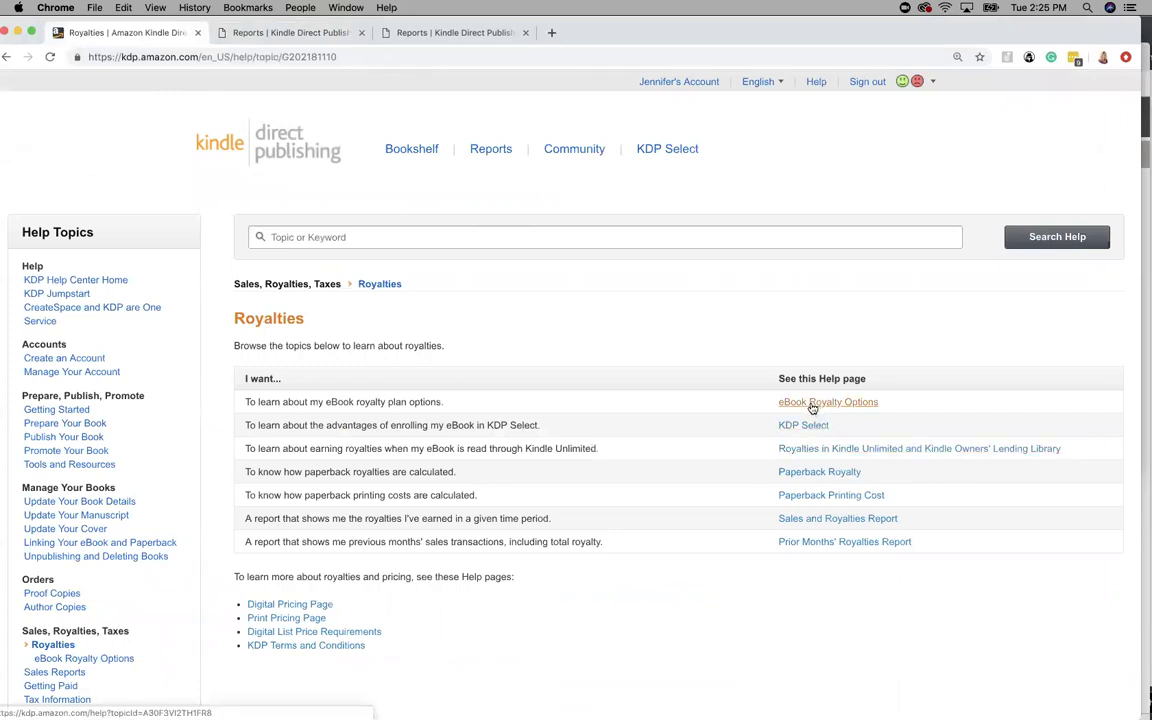
Open Paperback Royalty help, expand 'How we calculate paperback royalties', and highlight the 60% rate
left_click(781, 476)
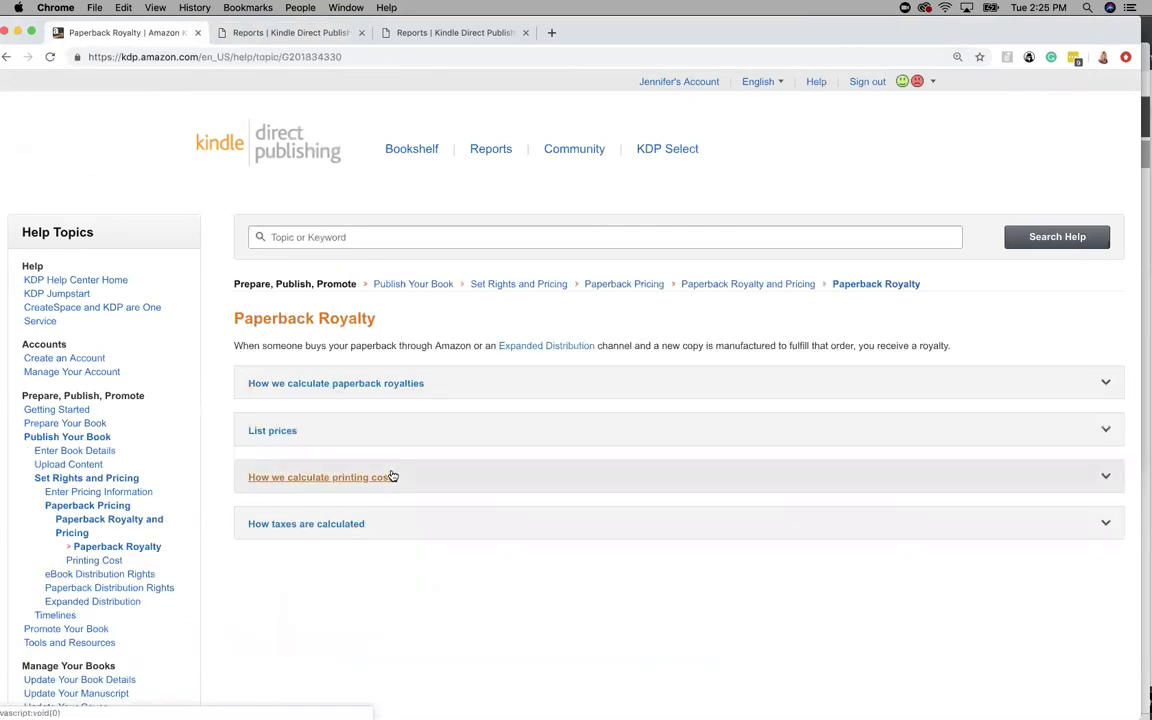
left_click(300, 386)
scroll(240, 371, "down", 3)
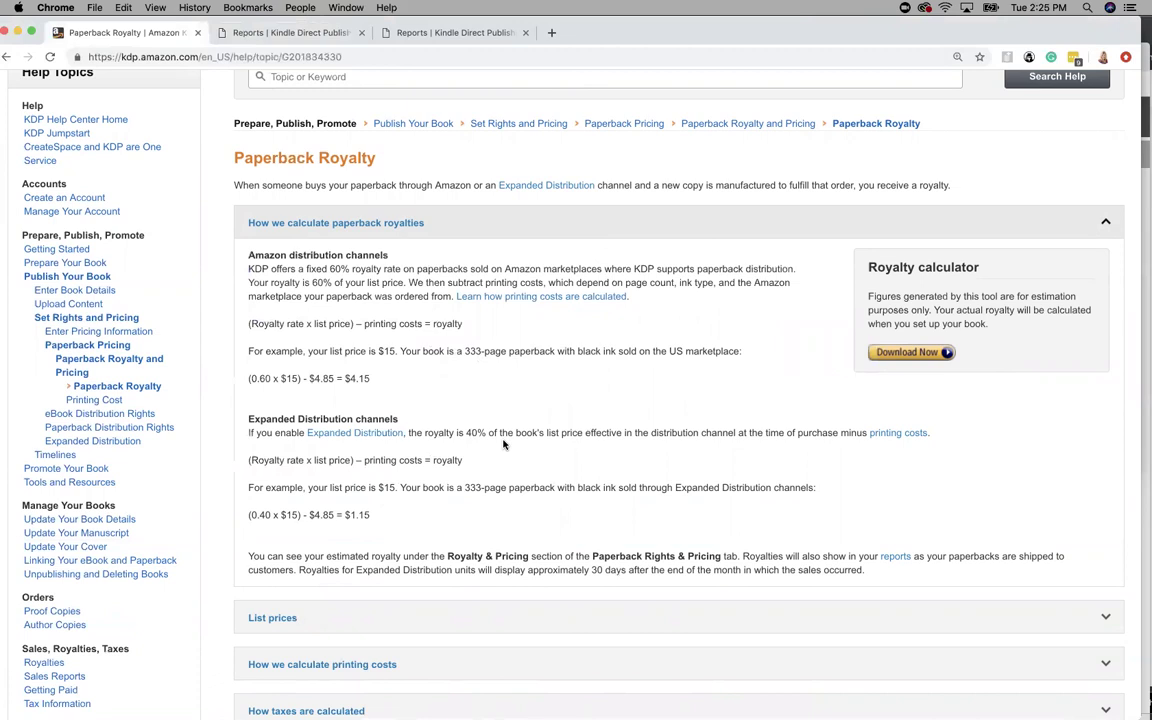
left_click_drag(311, 283, 343, 281)
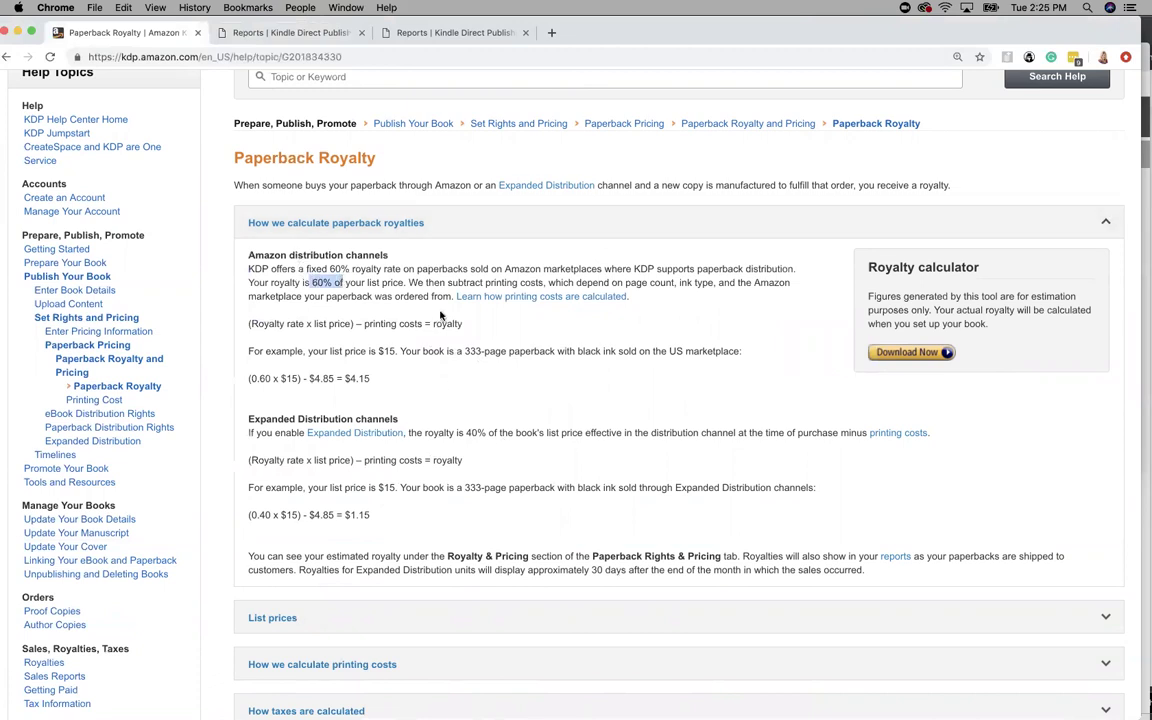
scroll(440, 316, "down", 2)
scroll(440, 316, "up", 4)
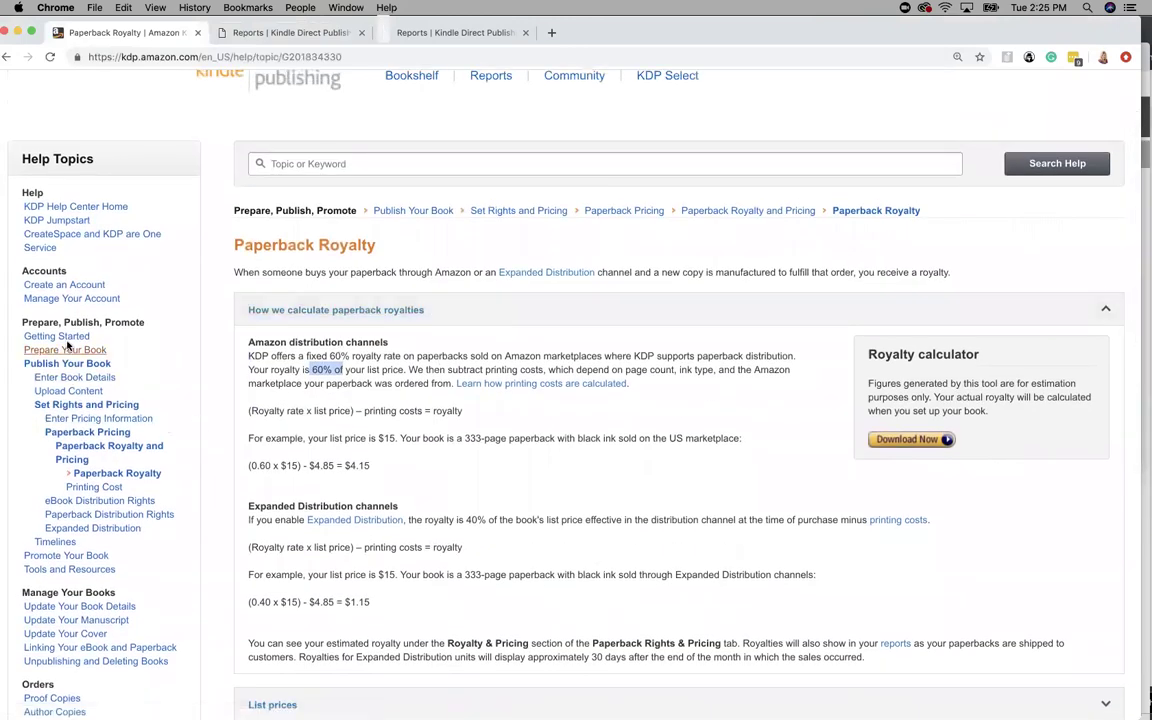
scroll(369, 147, "up", 2)
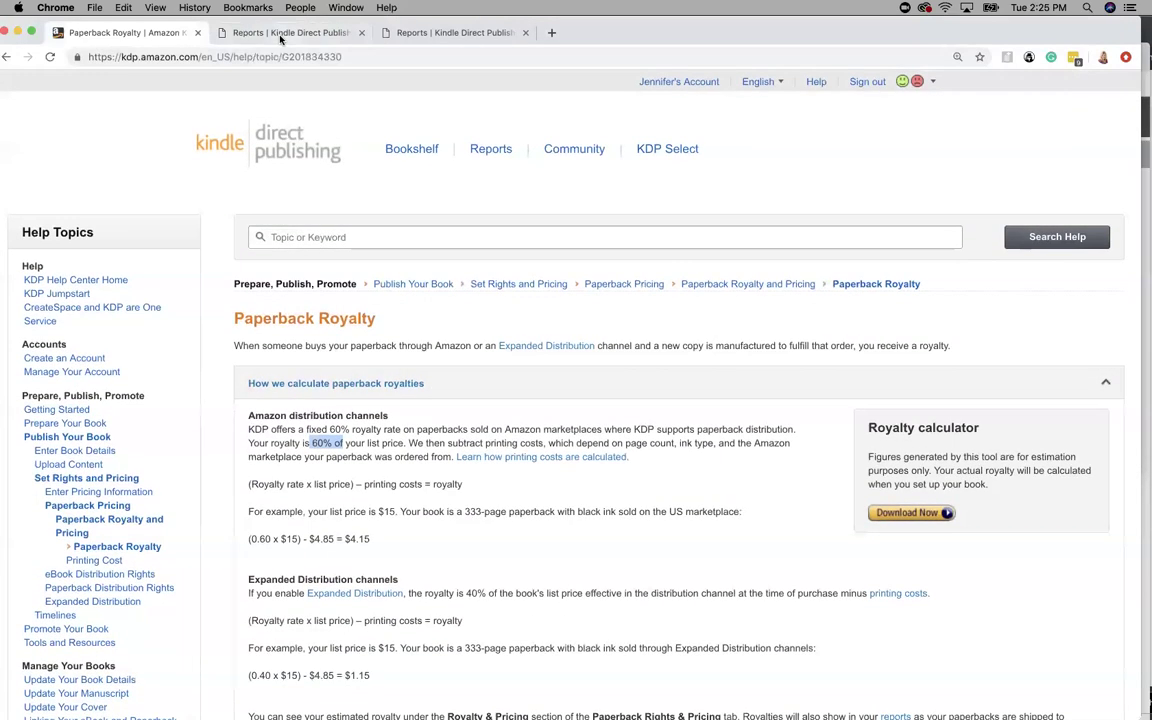